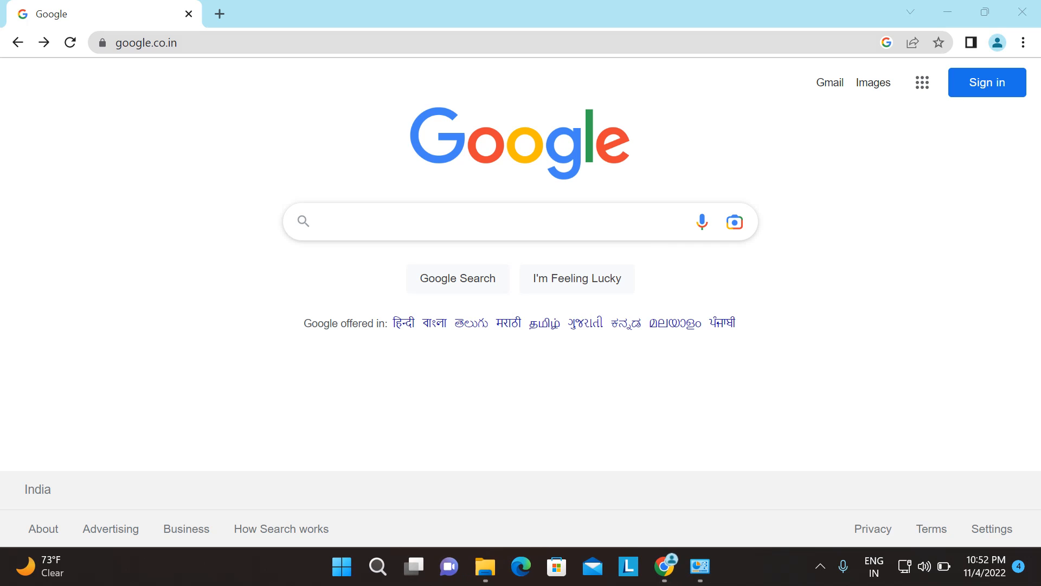
# Step: Search Google for 'Download for Archer C20' and pick out the top TP-Link result
pyautogui.click(453, 223)
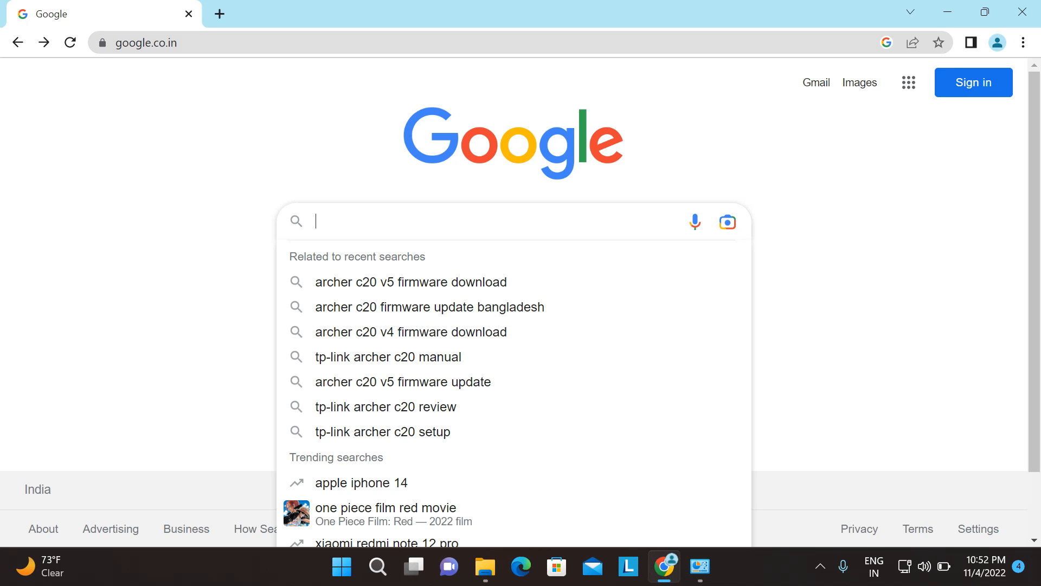
pyautogui.write('Download for Archer C20')
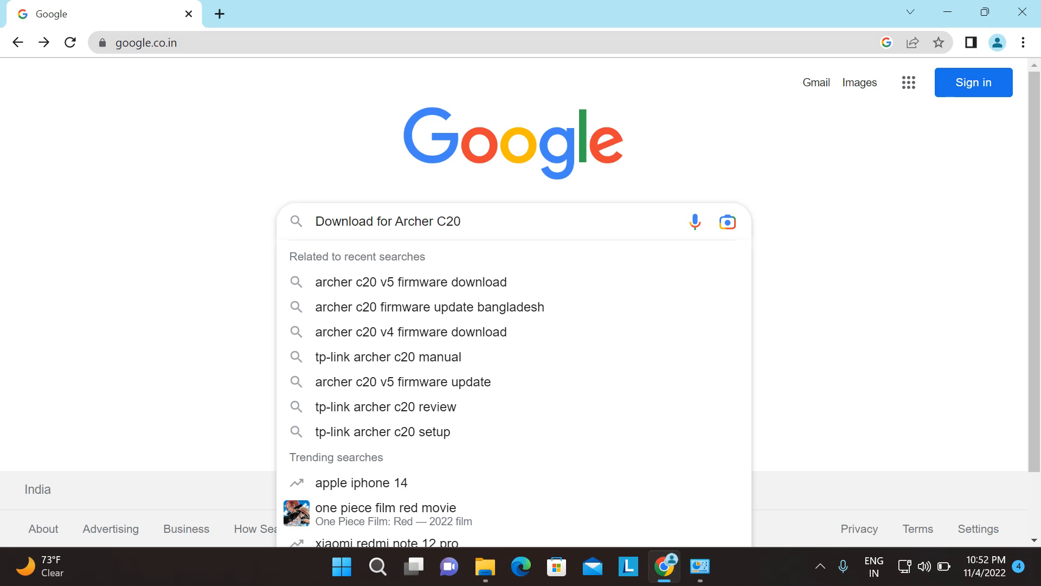
pyautogui.press('Return')
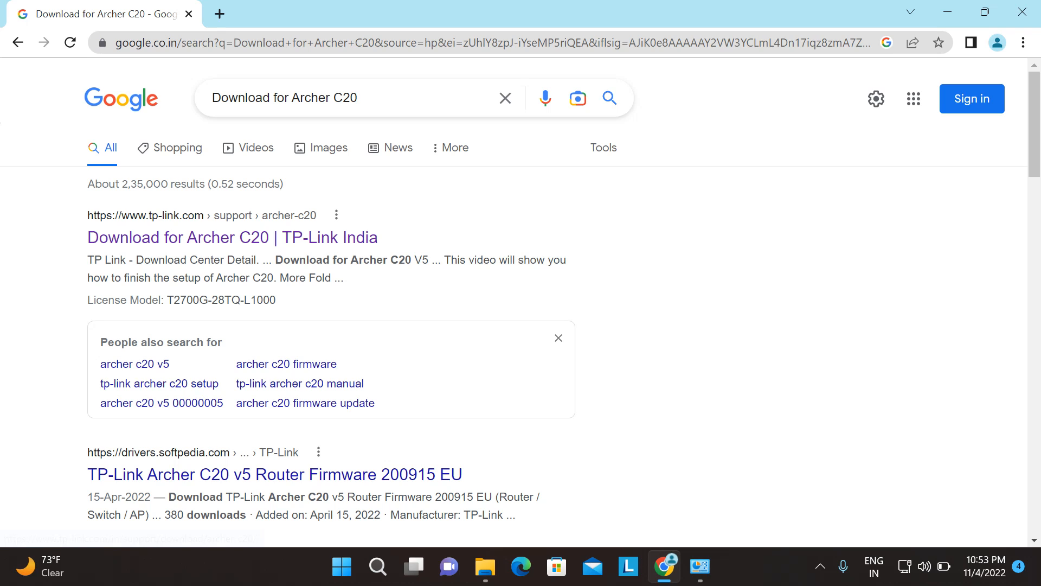
pyautogui.moveTo(82, 216); pyautogui.dragTo(188, 215)
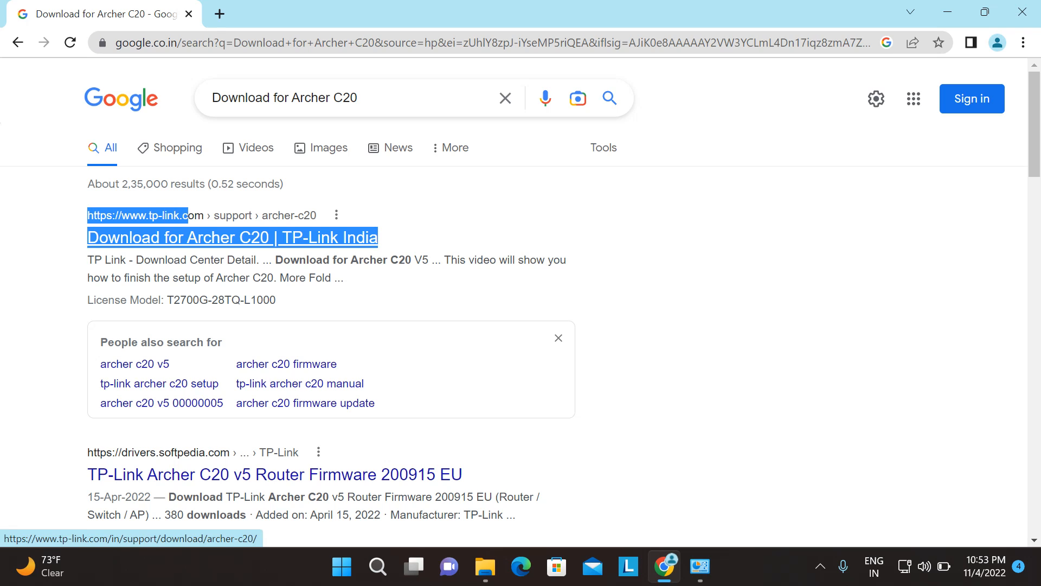
pyautogui.click(196, 196)
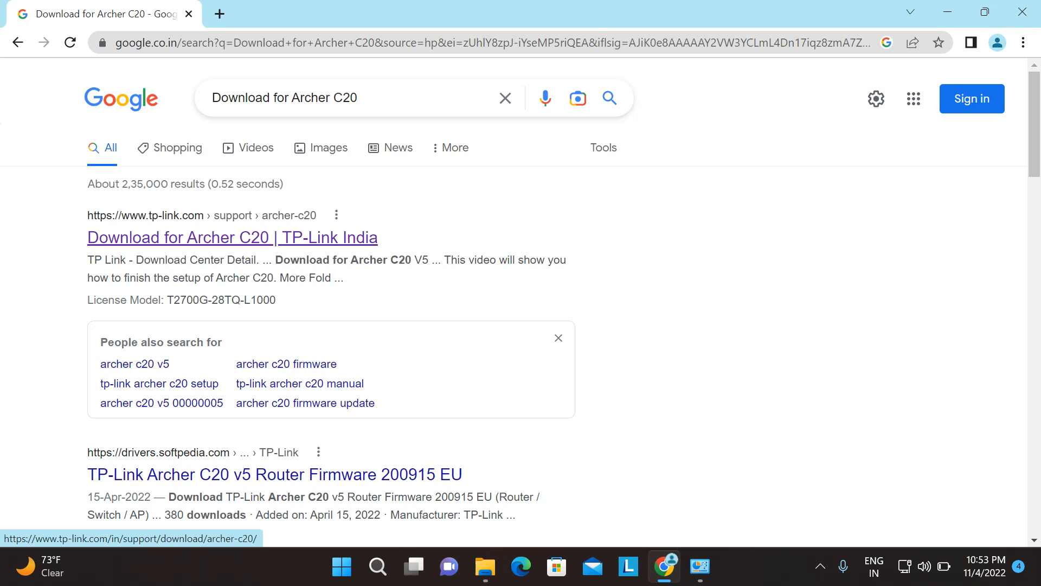
# Step: Open TP-Link's Archer C20 download page and keep hardware version V5
pyautogui.click(232, 237)
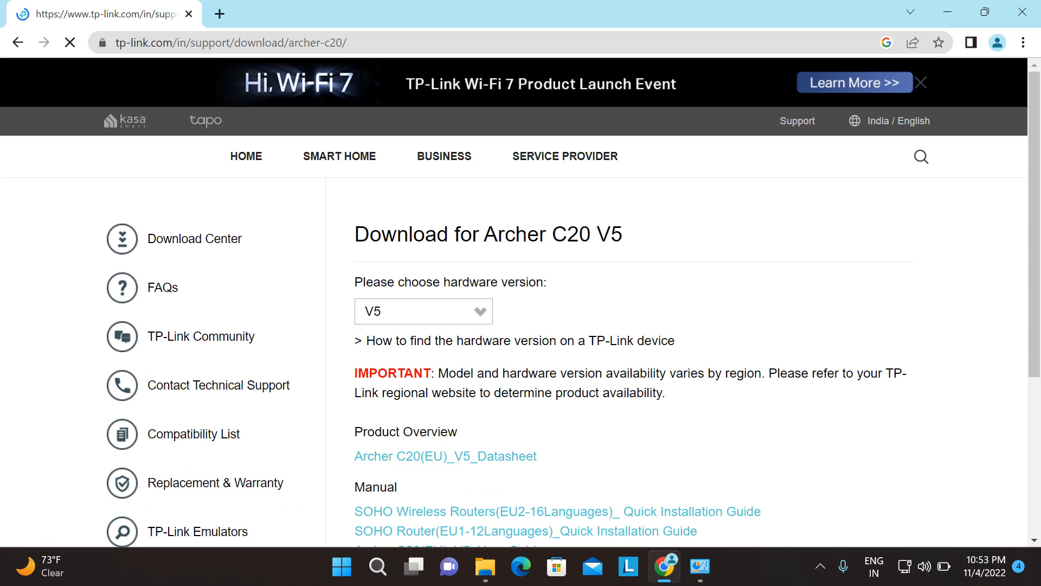
pyautogui.scroll(-2, 520, 301)
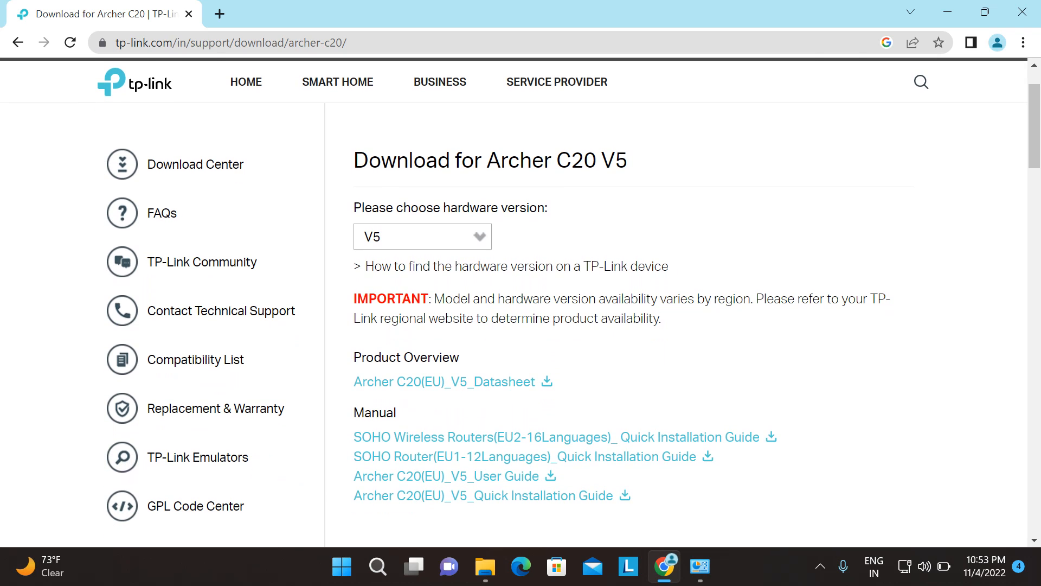
pyautogui.moveTo(487, 152); pyautogui.dragTo(597, 152)
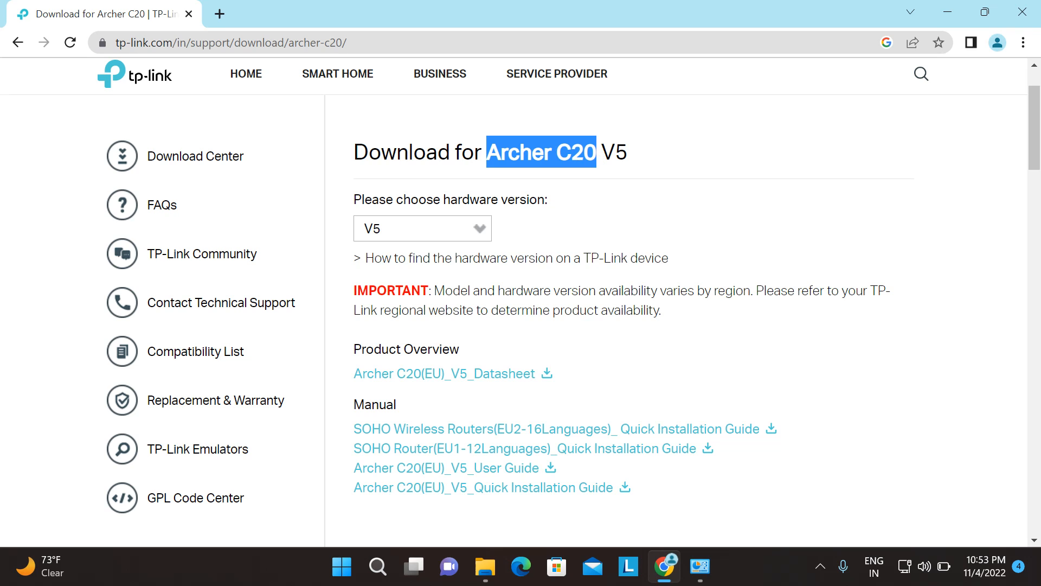
pyautogui.click(597, 154)
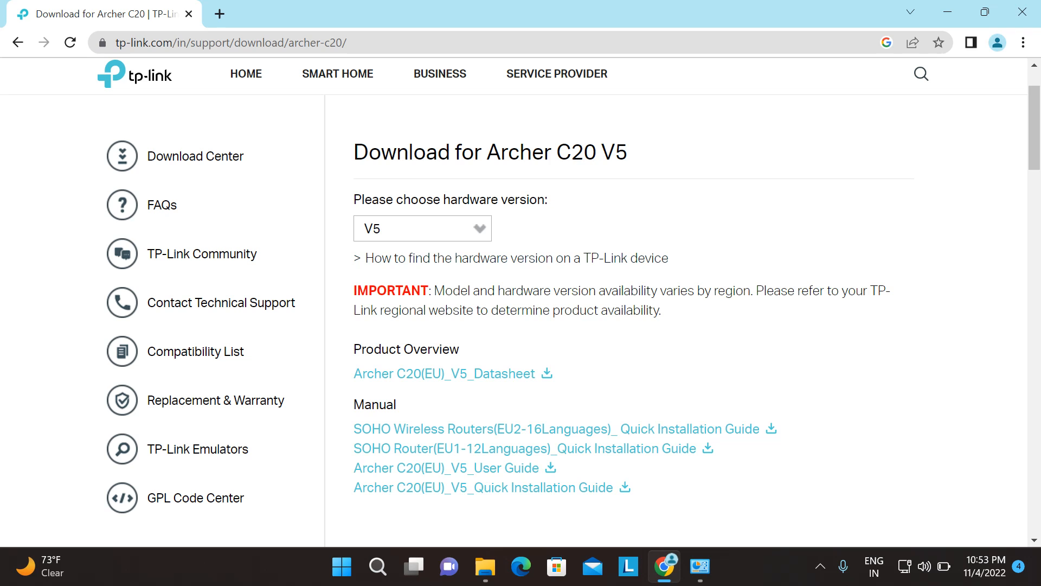
pyautogui.click(422, 229)
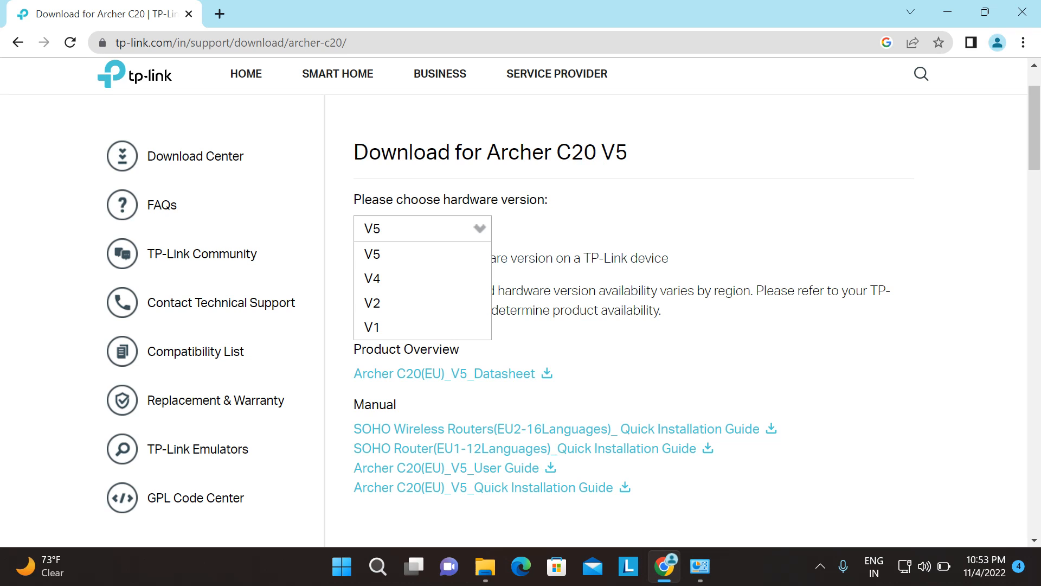
pyautogui.click(423, 228)
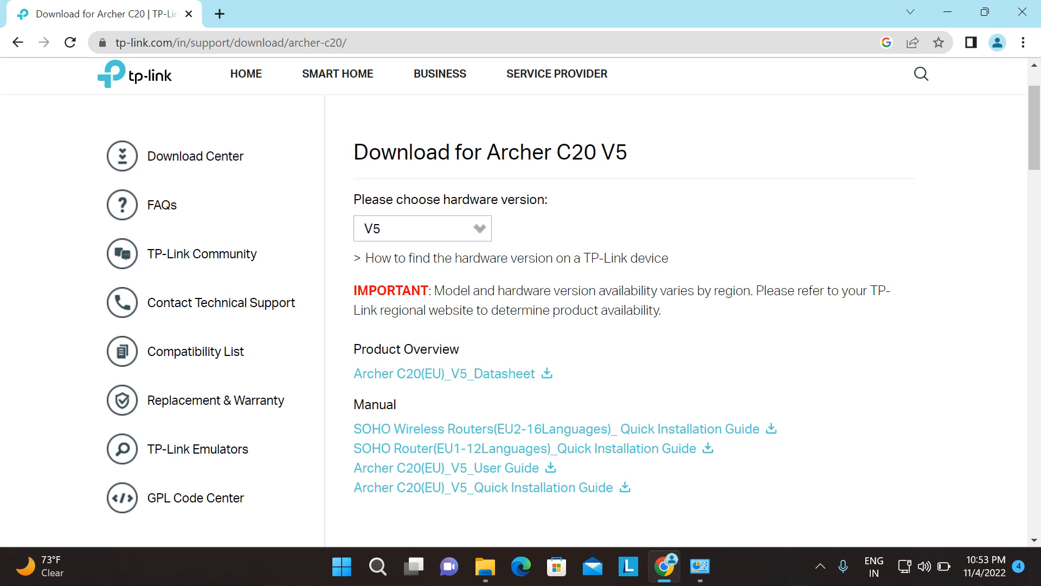
pyautogui.scroll(-4, 701, 333)
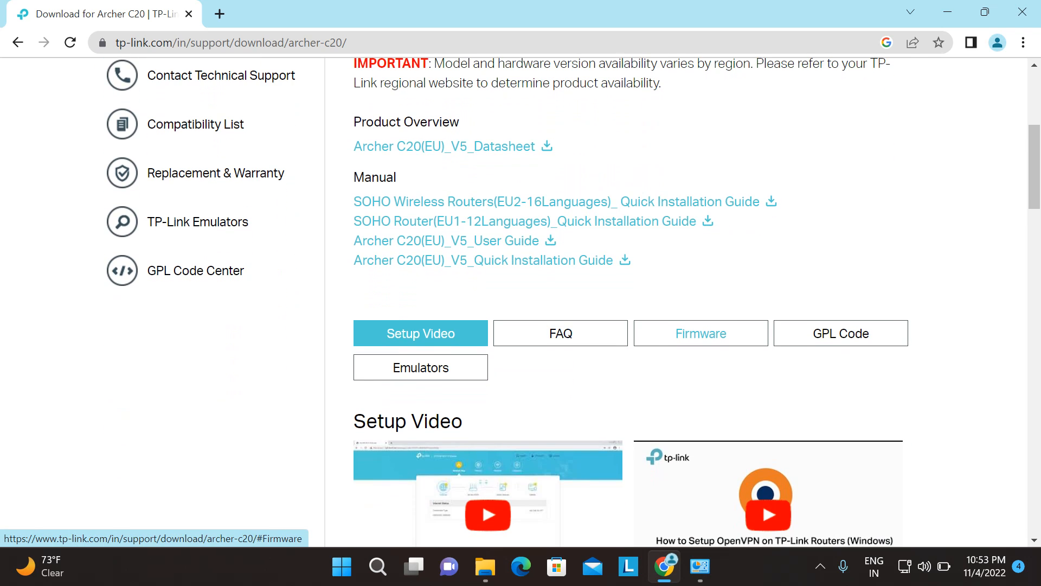
# Step: Download the Archer C20(EU)_V5_200915 firmware zip from the Firmware section and open it
pyautogui.click(701, 332)
pyautogui.scroll(-7, 701, 333)
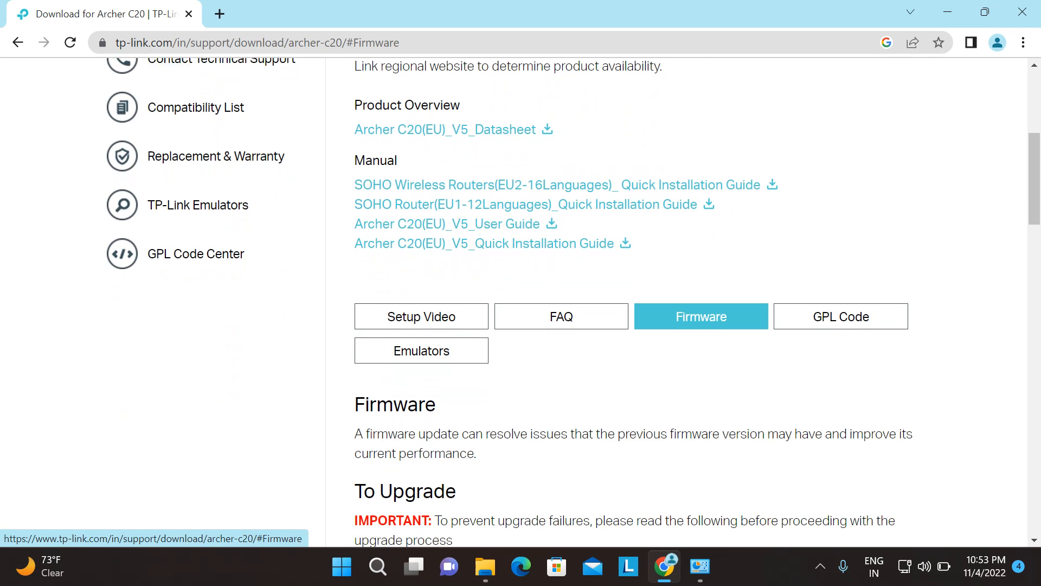
pyautogui.scroll(-2, 521, 302)
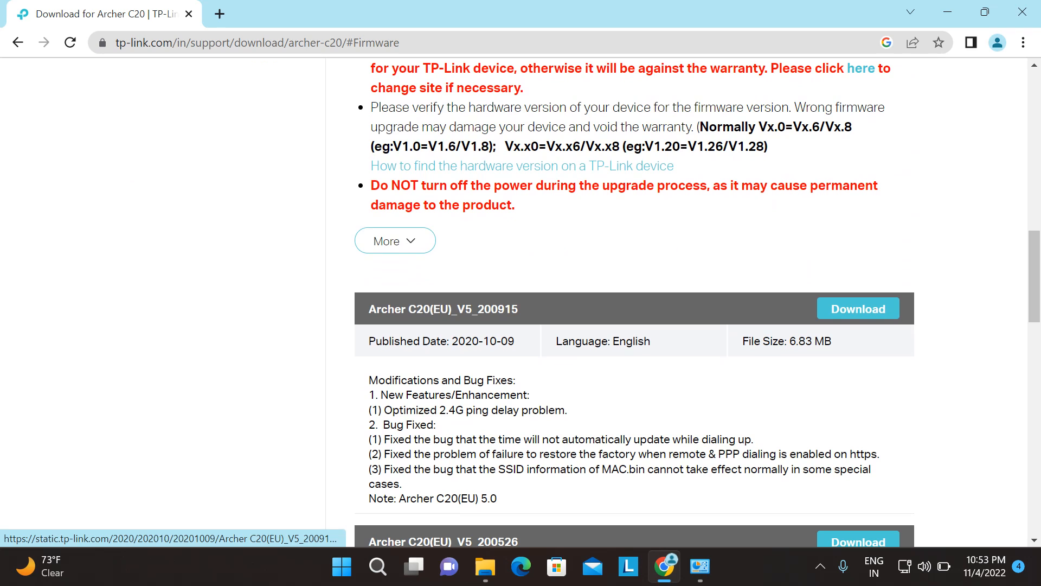
pyautogui.click(858, 308)
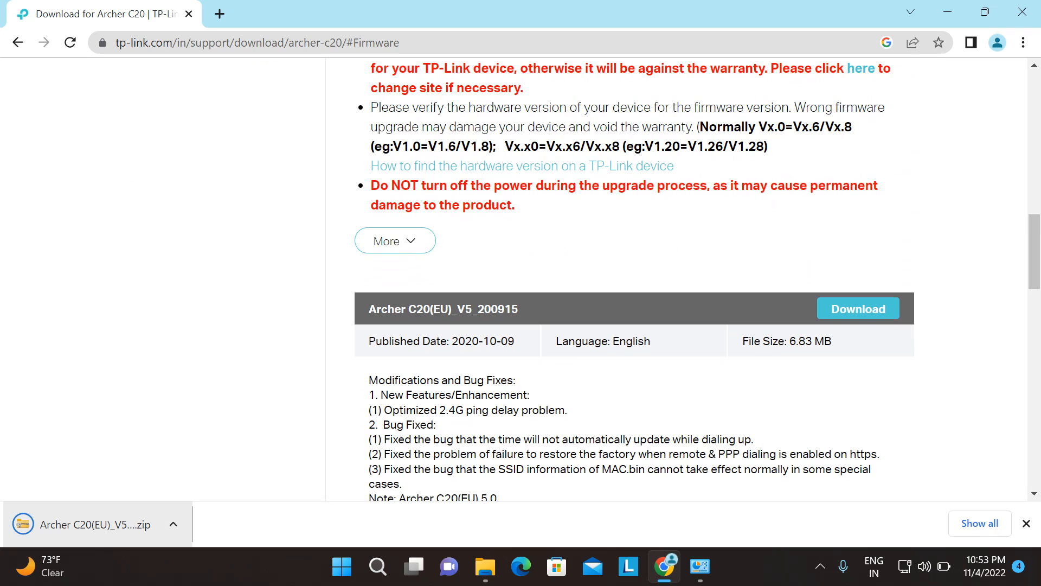
pyautogui.click(111, 523)
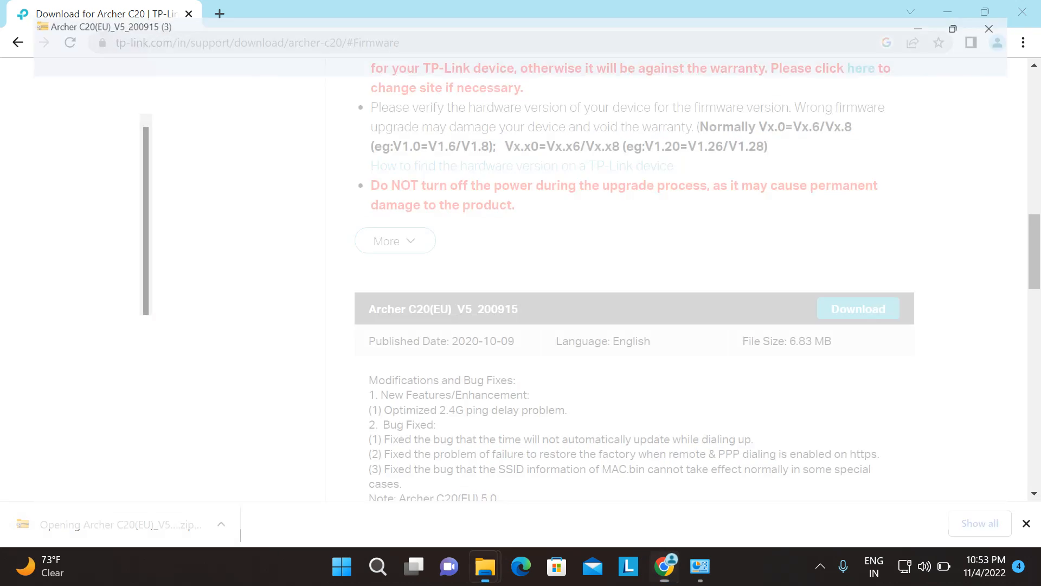
# Step: Extract the firmware .bin into a new C:\Archer C20(EU)_V5_200915 folder and close WinRAR
pyautogui.doubleClick(218, 142)
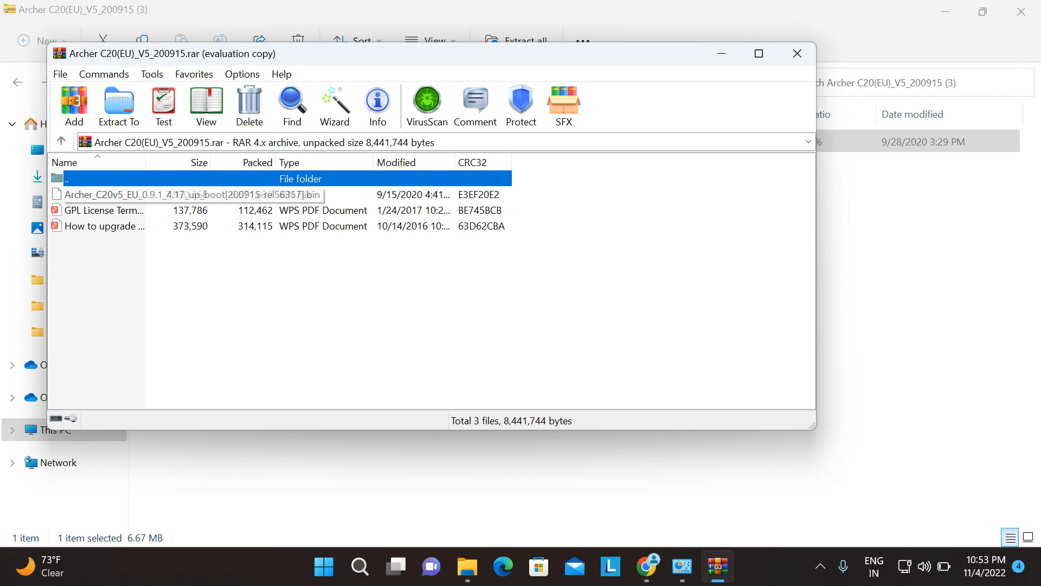
pyautogui.click(105, 195)
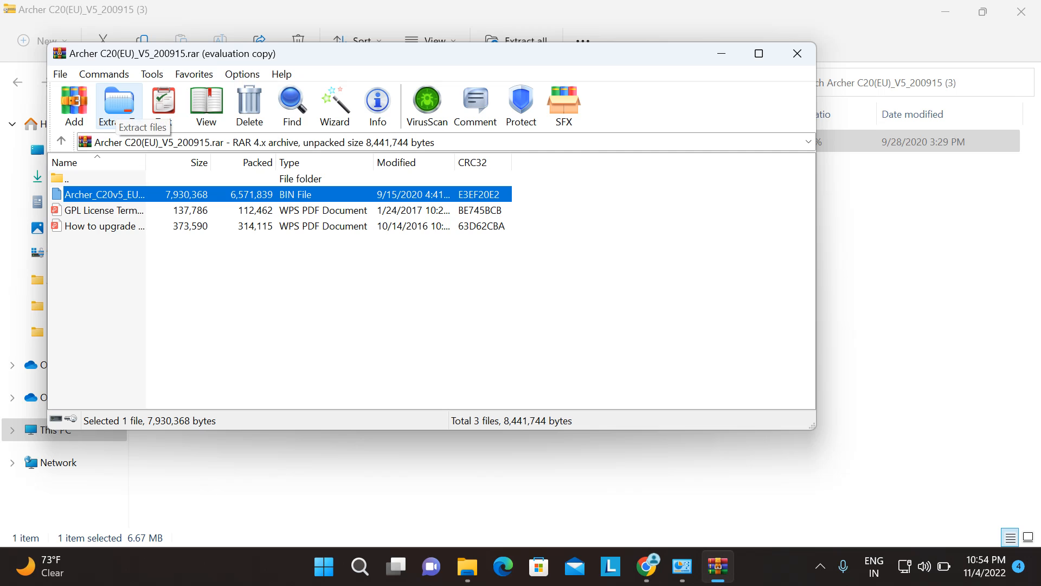
pyautogui.click(119, 105)
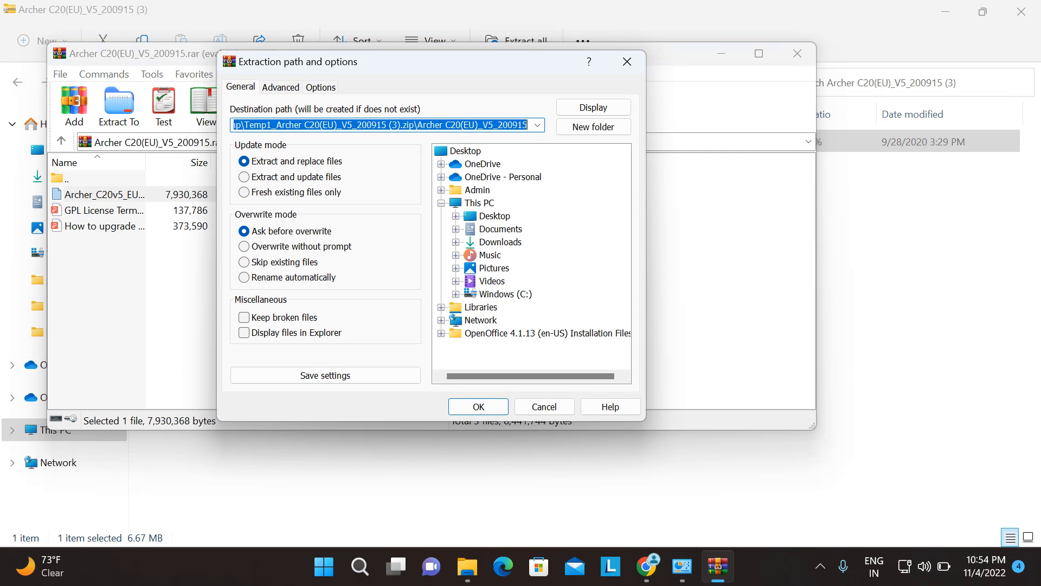
pyautogui.click(505, 294)
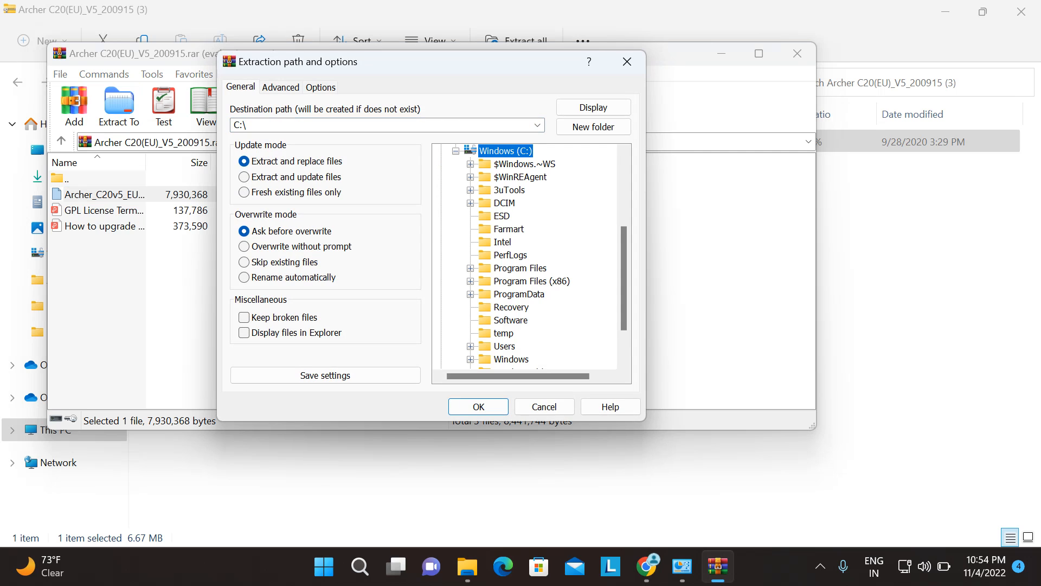
pyautogui.click(593, 126)
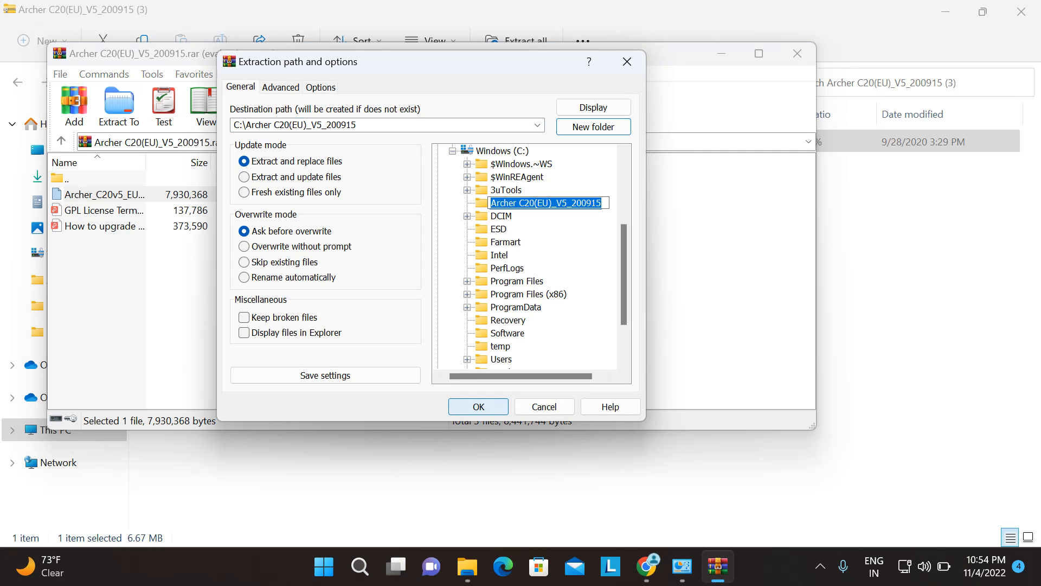
pyautogui.click(478, 406)
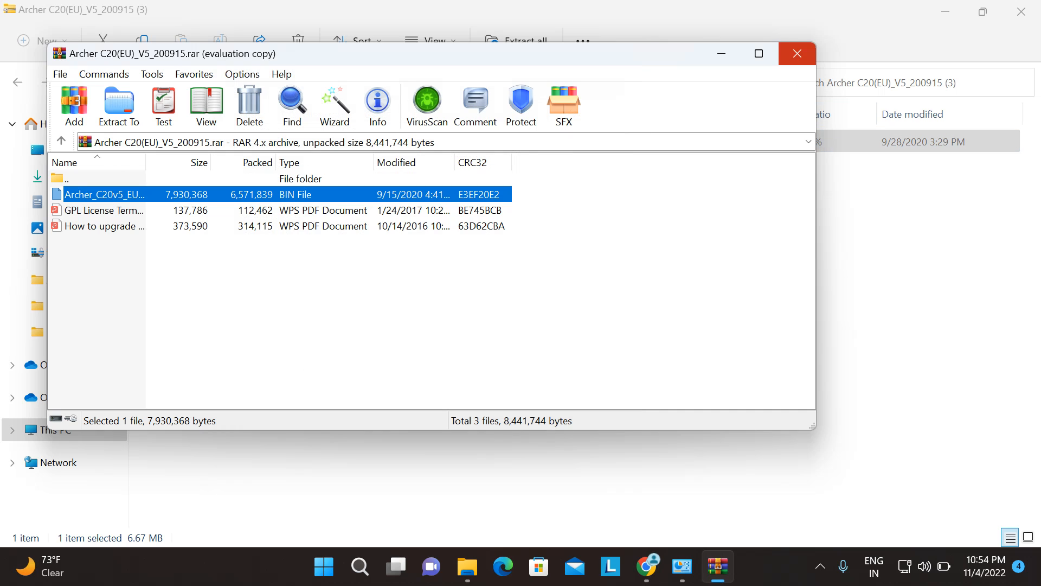
pyautogui.click(797, 53)
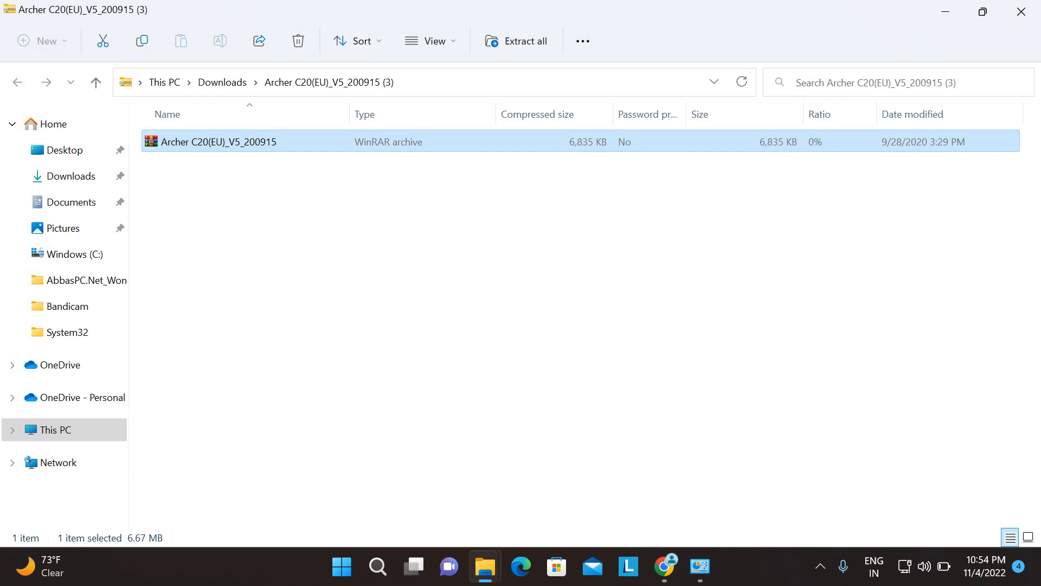
# Step: Minimize File Explorer and scroll back to the top of the Archer C20 V5 download page
pyautogui.click(945, 12)
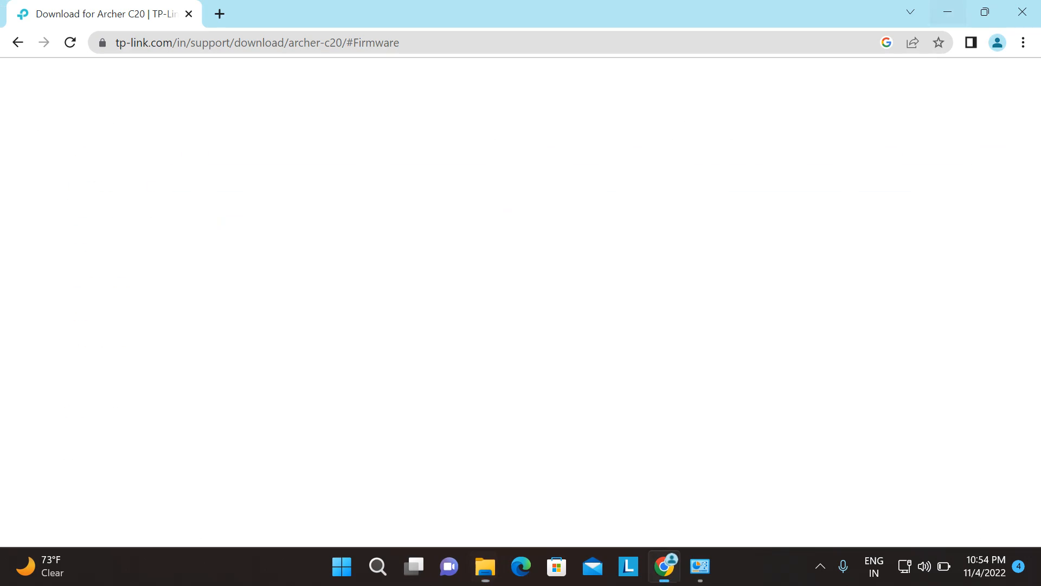
pyautogui.scroll(10, 521, 301)
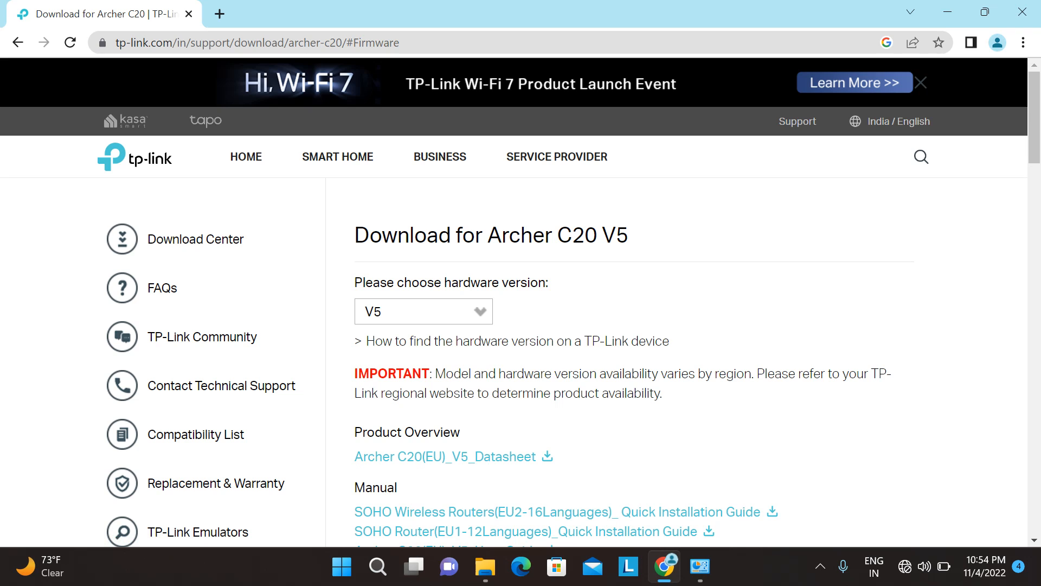
# Step: Disable the Wi-Fi adapter in Network Connections
pyautogui.click(700, 567)
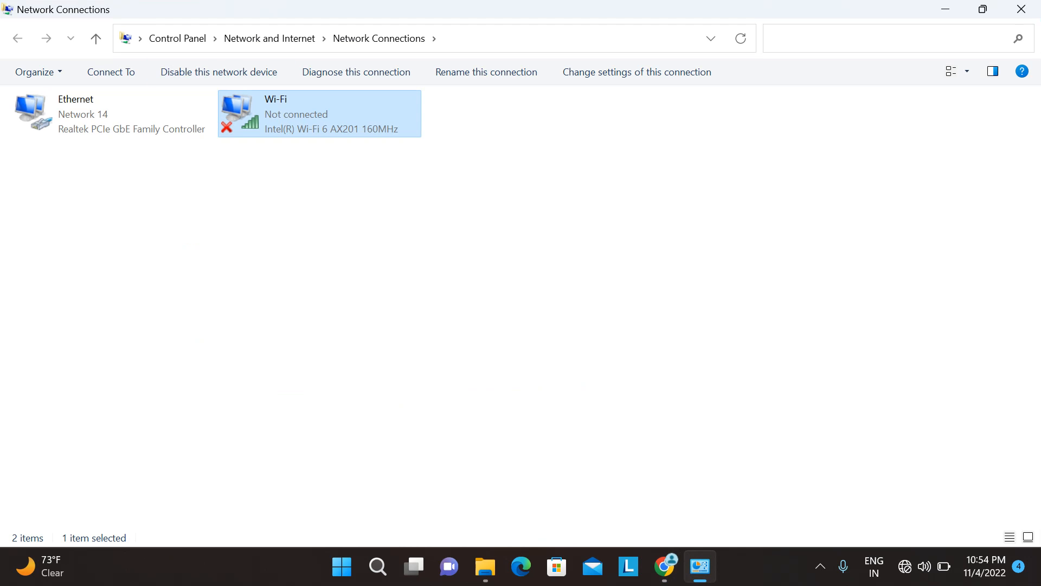
pyautogui.rightClick(278, 112)
pyautogui.click(322, 124)
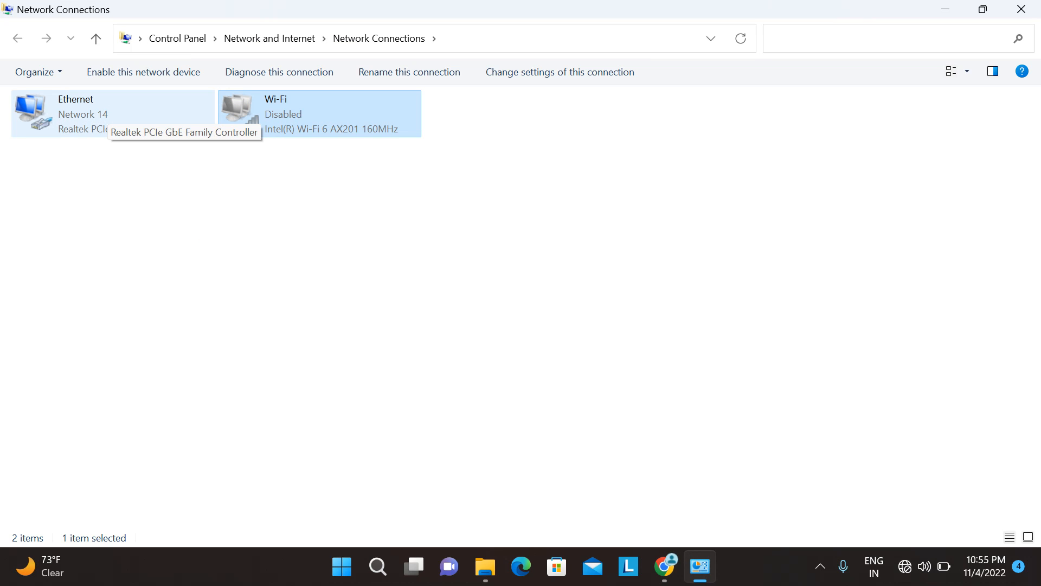
# Step: Look up Ethernet's IPv4 default gateway, 192.168.0.1, then return to Chrome
pyautogui.doubleClick(103, 115)
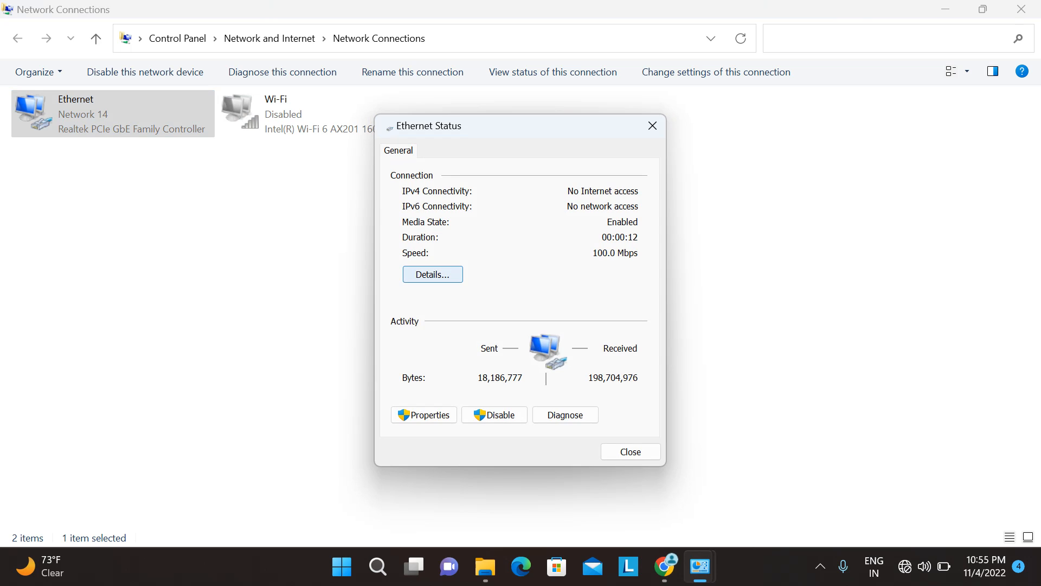
pyautogui.click(432, 273)
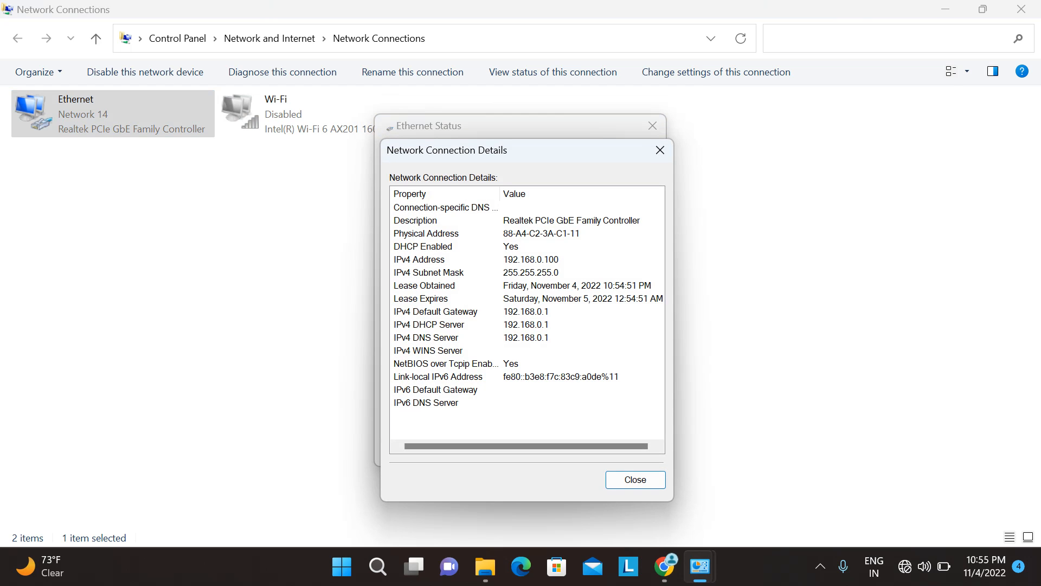
pyautogui.click(461, 312)
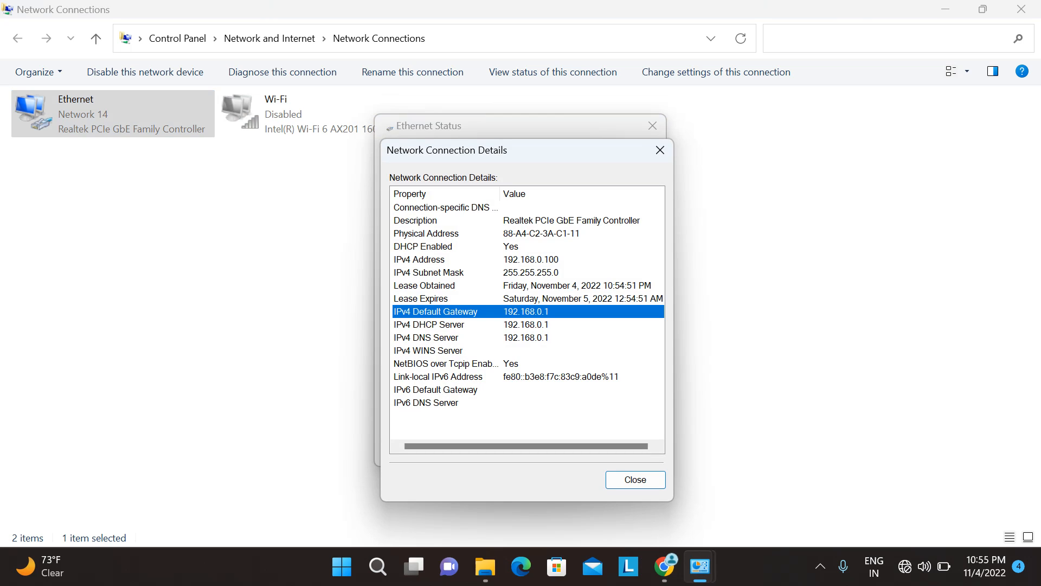
pyautogui.click(664, 566)
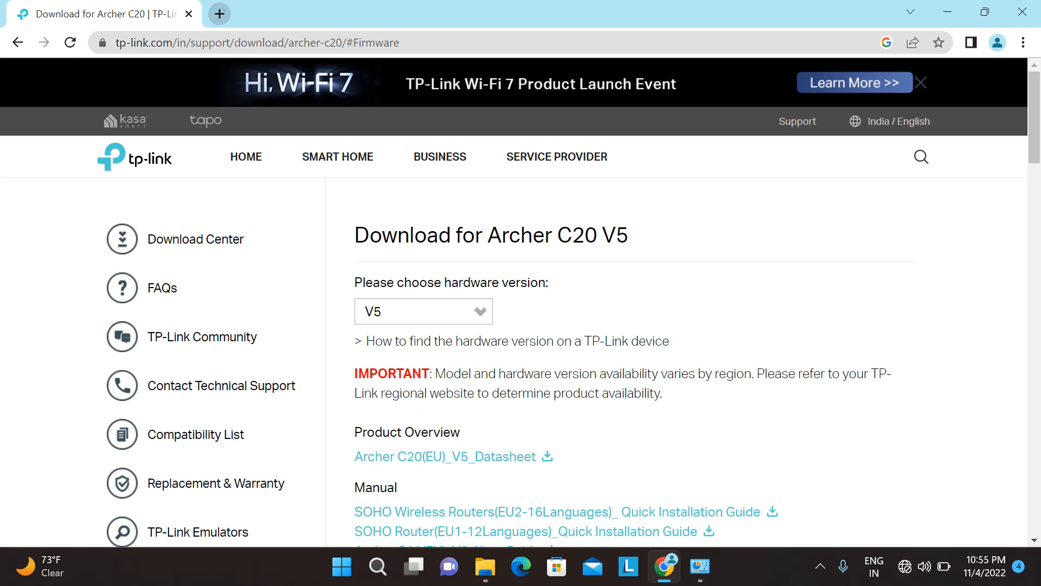
# Step: Open 192.168.0.1 in a new tab and log in with the router password
pyautogui.click(220, 14)
pyautogui.write('192.168.0.1')
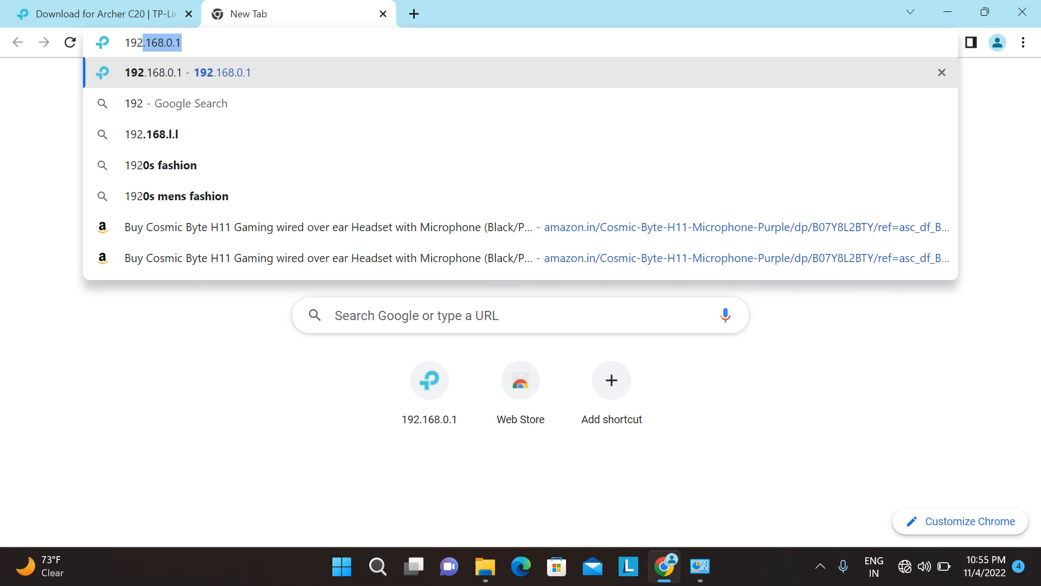
pyautogui.press('Return')
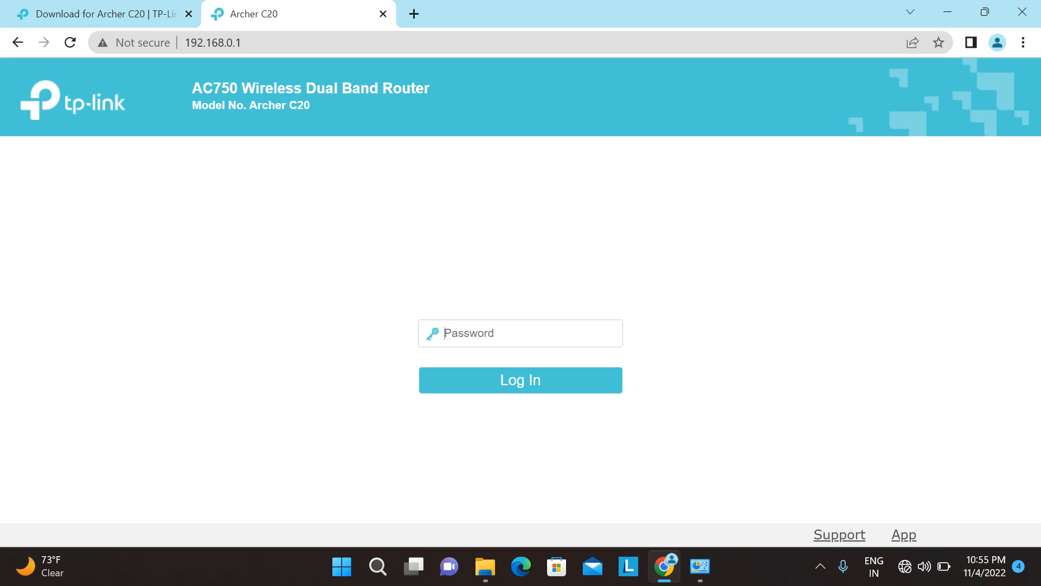
pyautogui.moveTo(249, 105); pyautogui.dragTo(310, 105)
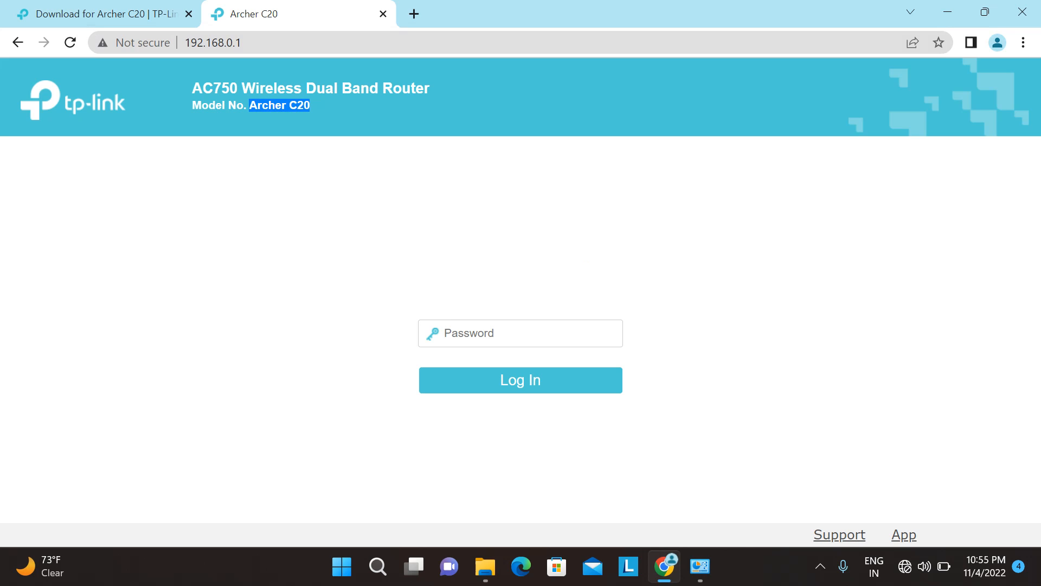
pyautogui.click(477, 333)
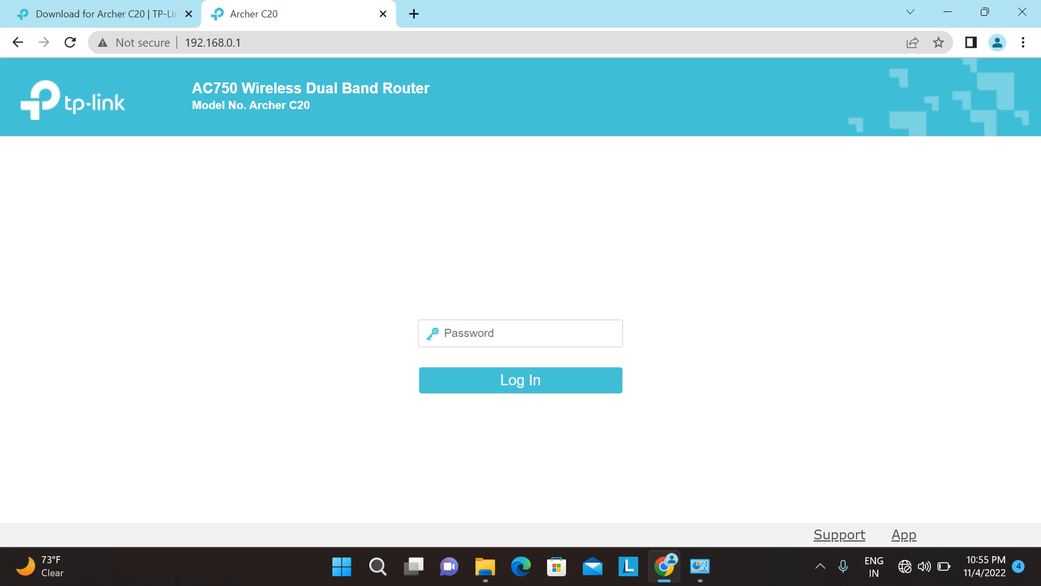
pyautogui.write('admin')
pyautogui.press('Return')
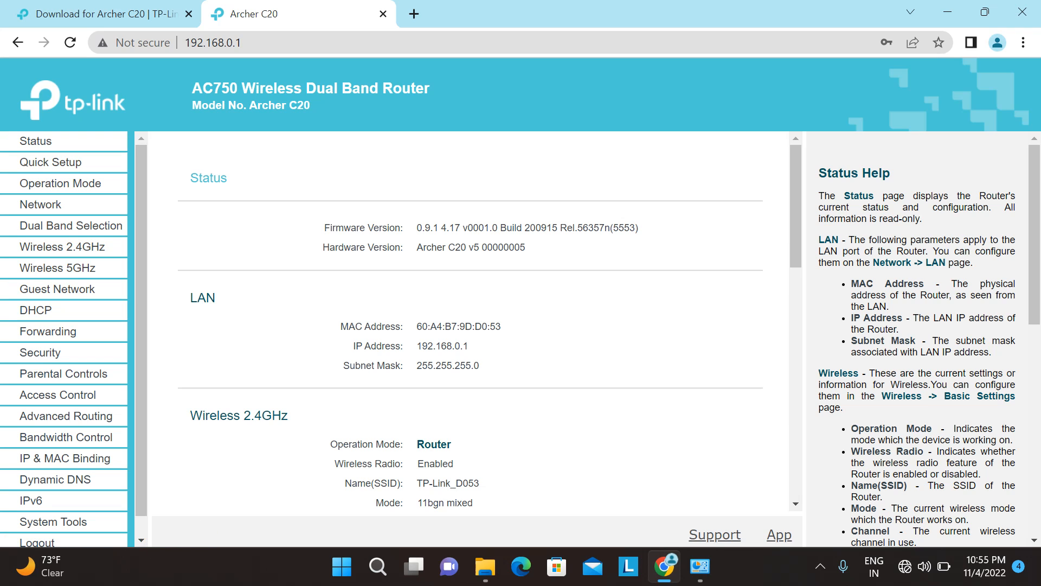
# Step: Note the current firmware version on the Status page, then glance at System Tools
pyautogui.moveTo(422, 227); pyautogui.dragTo(558, 228)
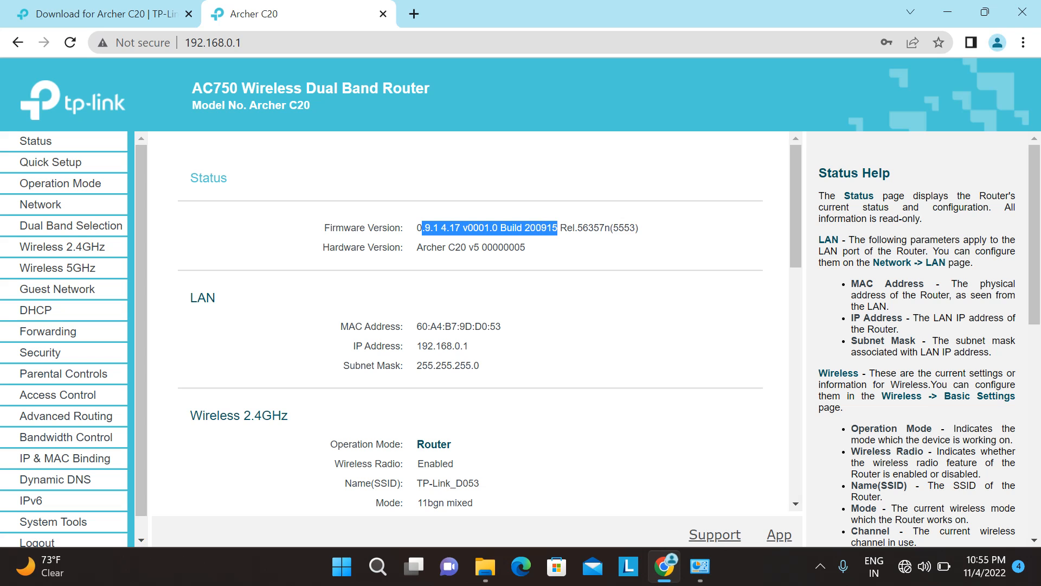
pyautogui.scroll(-1, 57, 380)
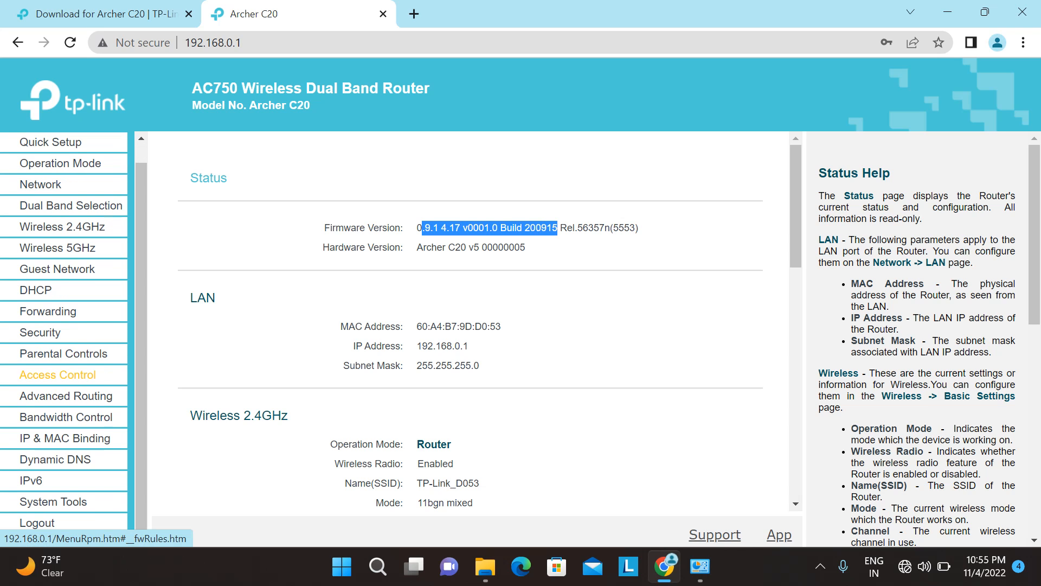
pyautogui.click(53, 501)
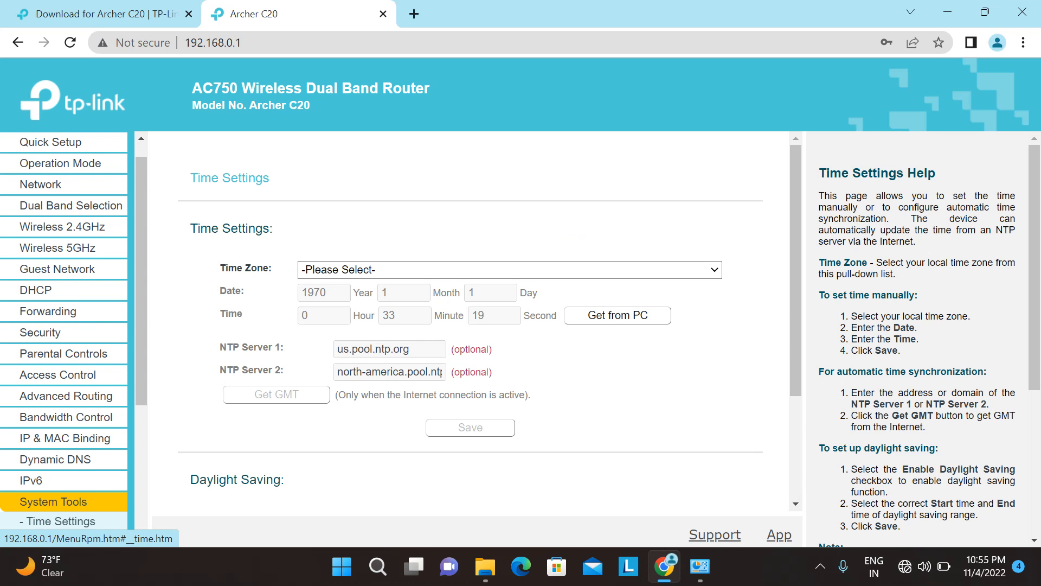
pyautogui.scroll(-1, 53, 501)
pyautogui.scroll(1, 53, 501)
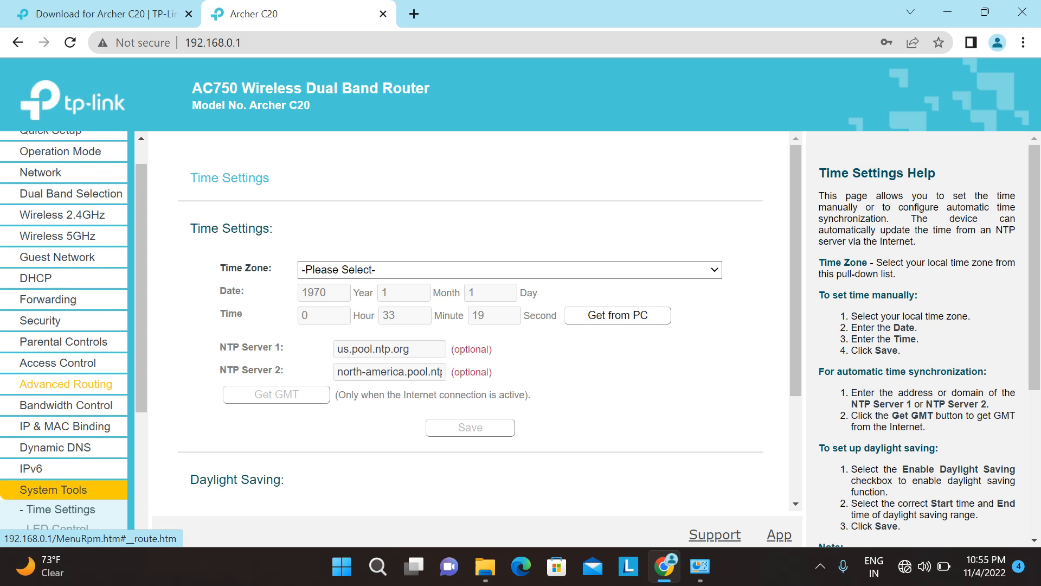
# Step: Browse the Basic Security and Static Route pages, then return to System Tools Time Settings
pyautogui.click(40, 321)
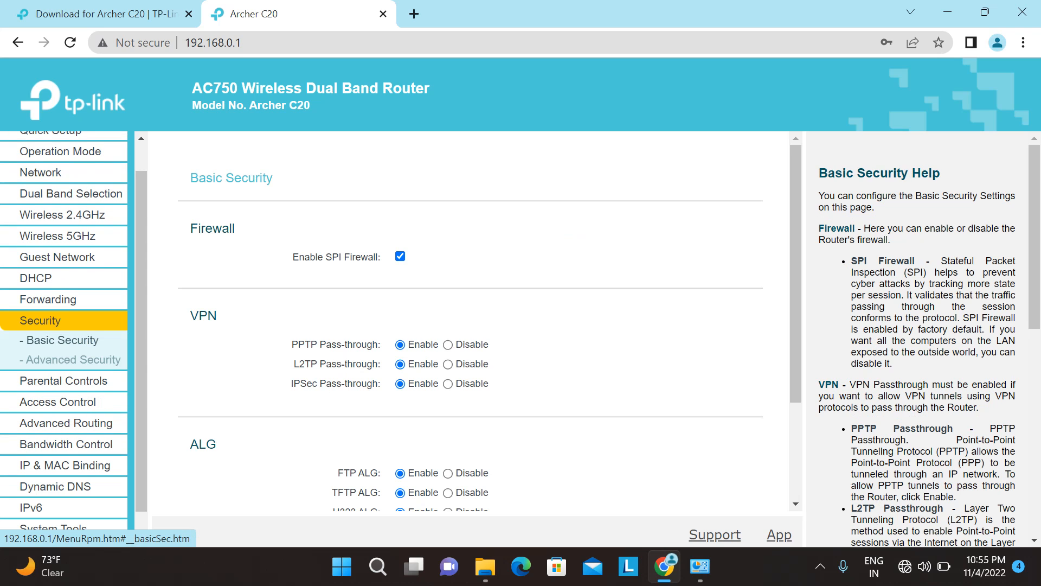
pyautogui.scroll(-1, 65, 441)
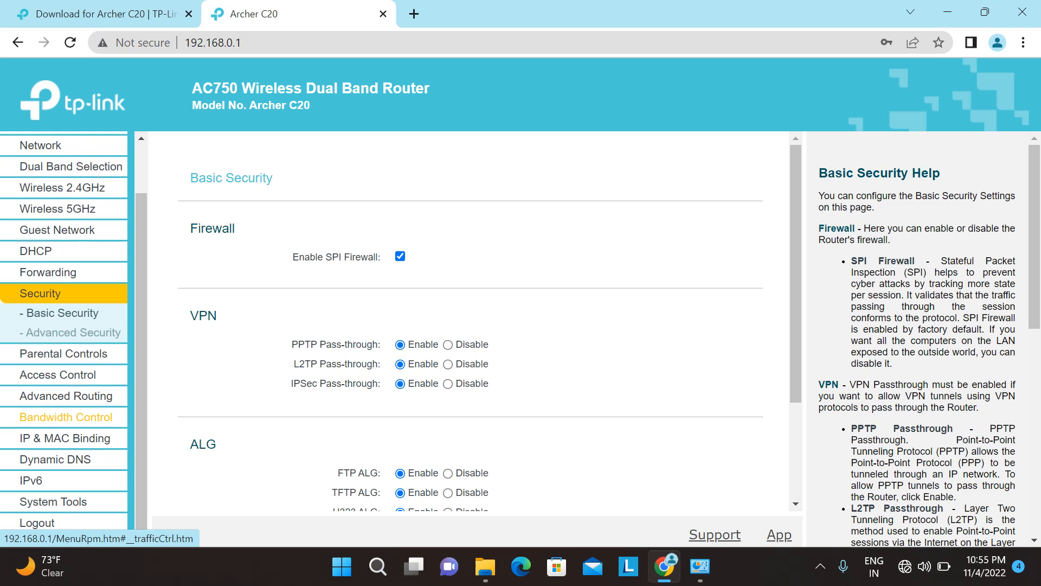
pyautogui.click(65, 395)
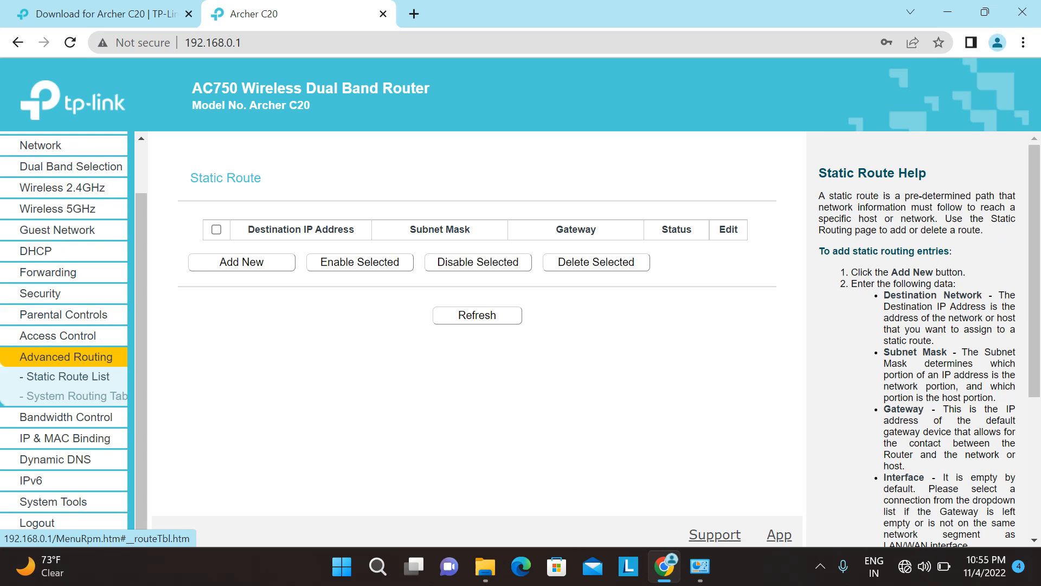
pyautogui.scroll(2, 65, 325)
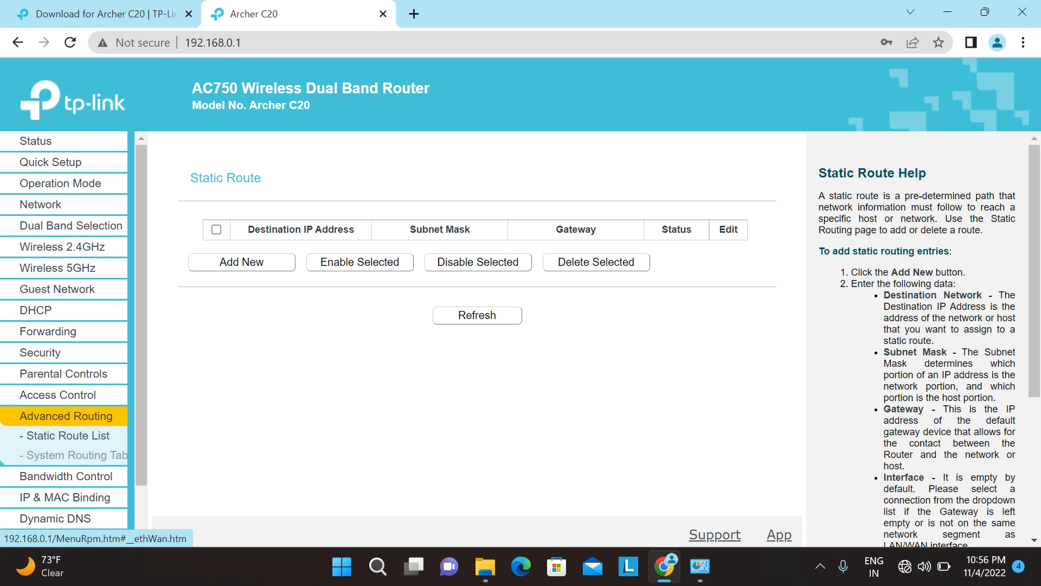
pyautogui.scroll(-2, 57, 288)
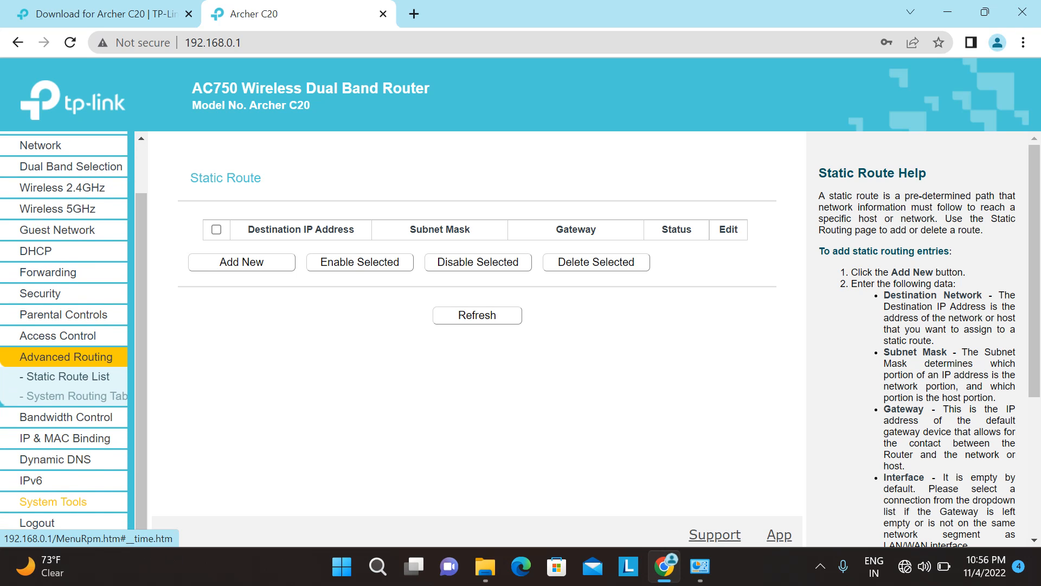
pyautogui.click(54, 501)
pyautogui.scroll(-5, 64, 366)
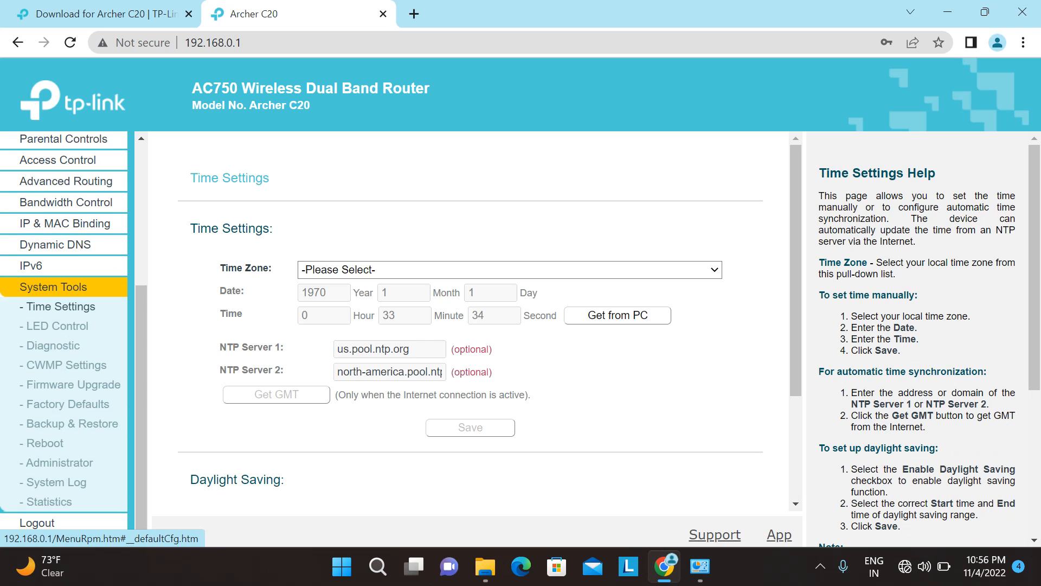
# Step: Choose the .bin from C:\Archer C20(EU)_V5_200915 under Firmware Upgrade and start the upgrade
pyautogui.click(73, 385)
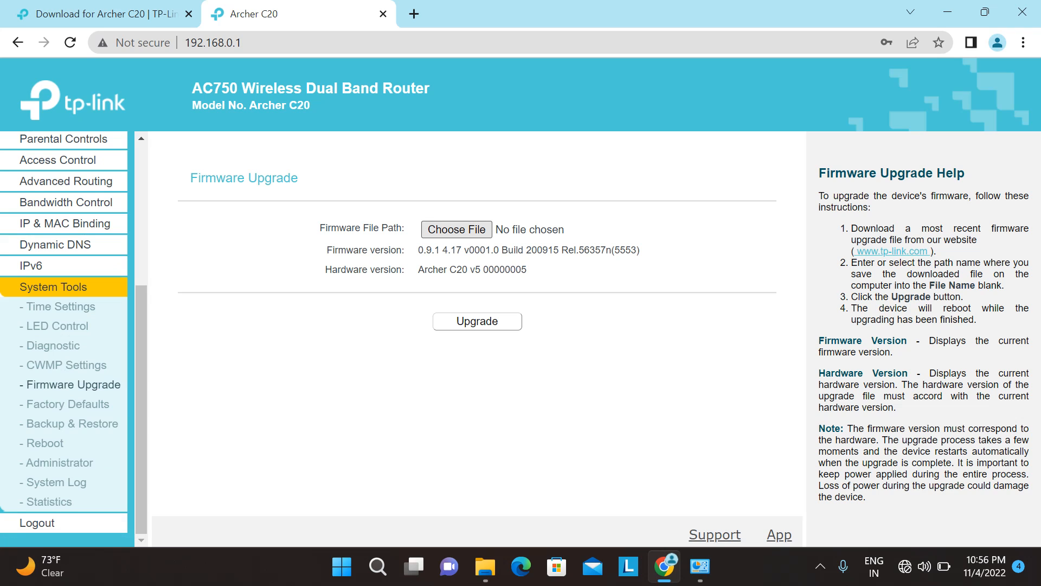
pyautogui.click(456, 230)
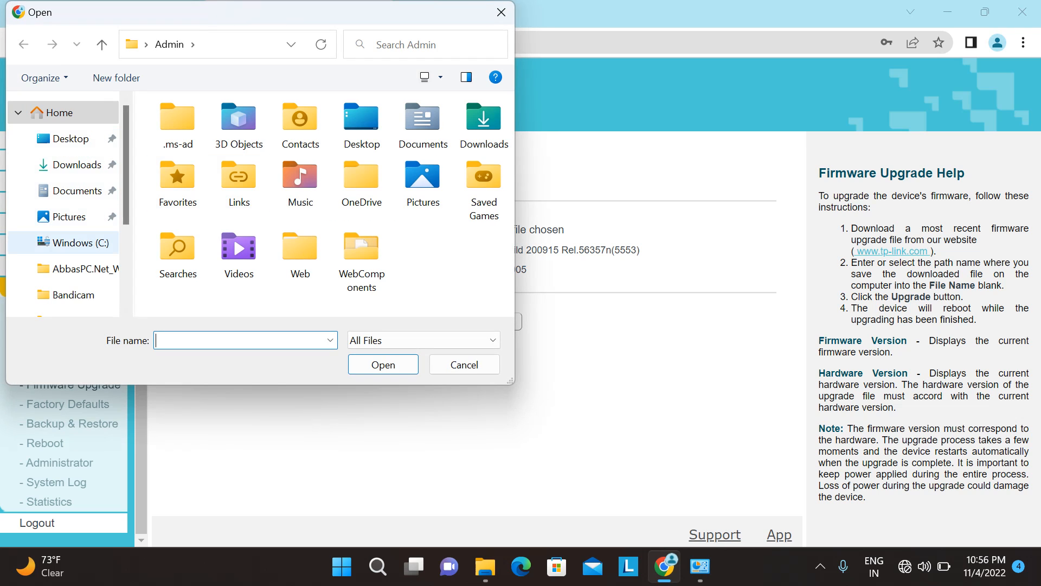
pyautogui.click(80, 242)
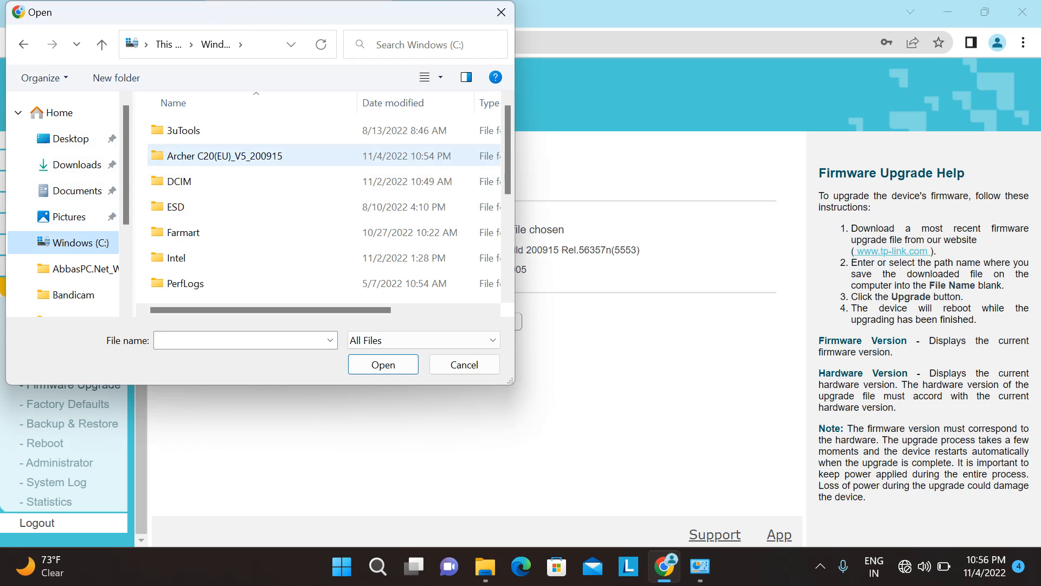
pyautogui.doubleClick(225, 156)
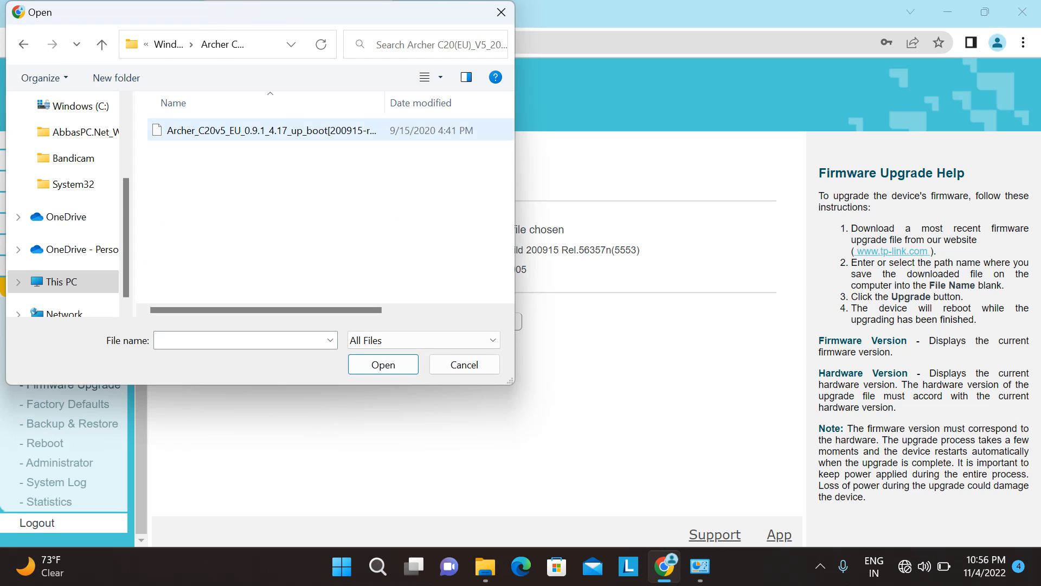
pyautogui.doubleClick(244, 131)
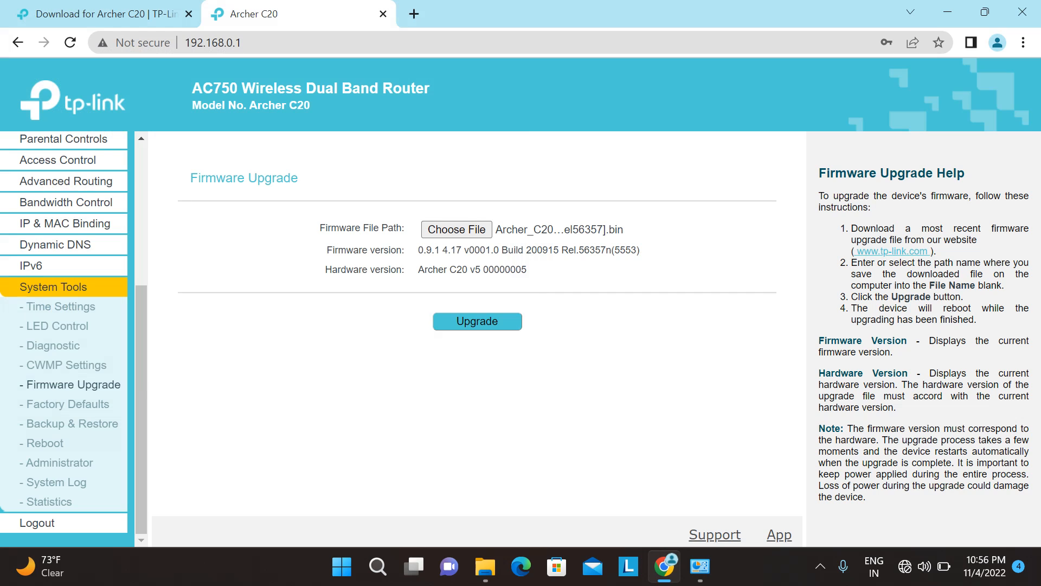
pyautogui.click(477, 321)
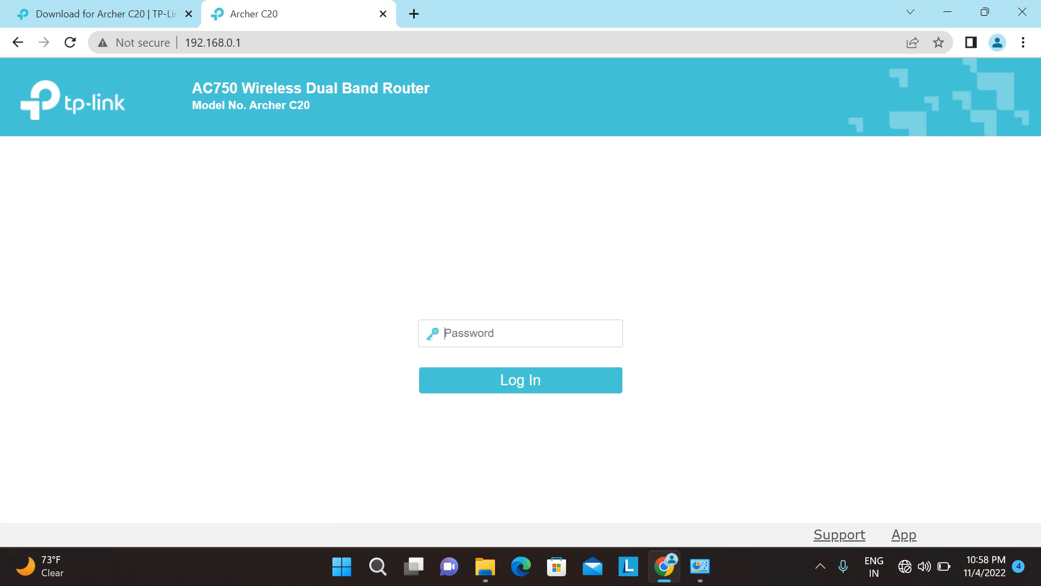
# Step: Log back in with the router password; Status shows firmware 0.9.1 4.17 v0001.0 Build 200915
pyautogui.write('admin')
pyautogui.press('Return')
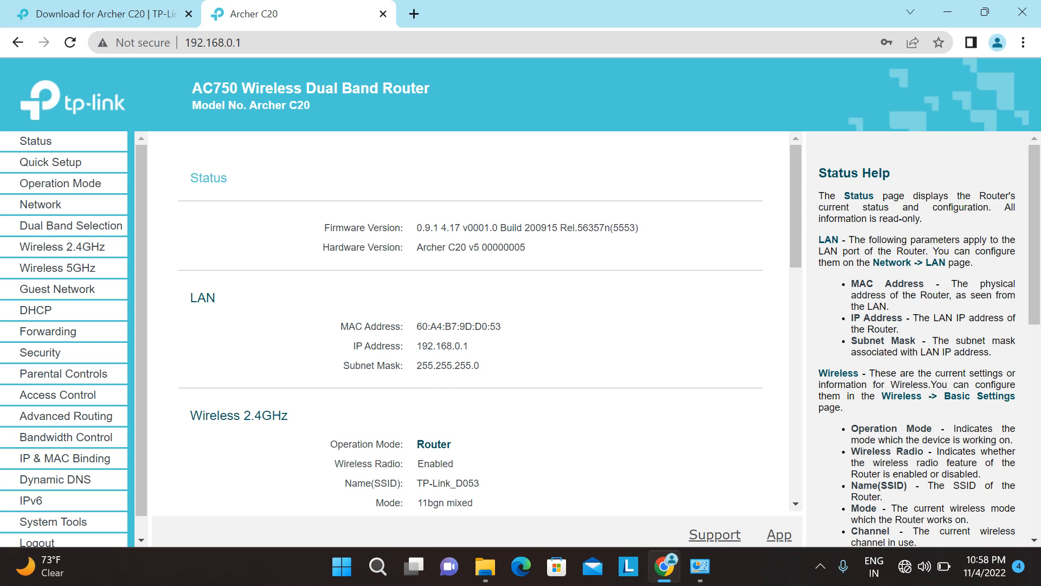
pyautogui.scroll(-13, 470, 316)
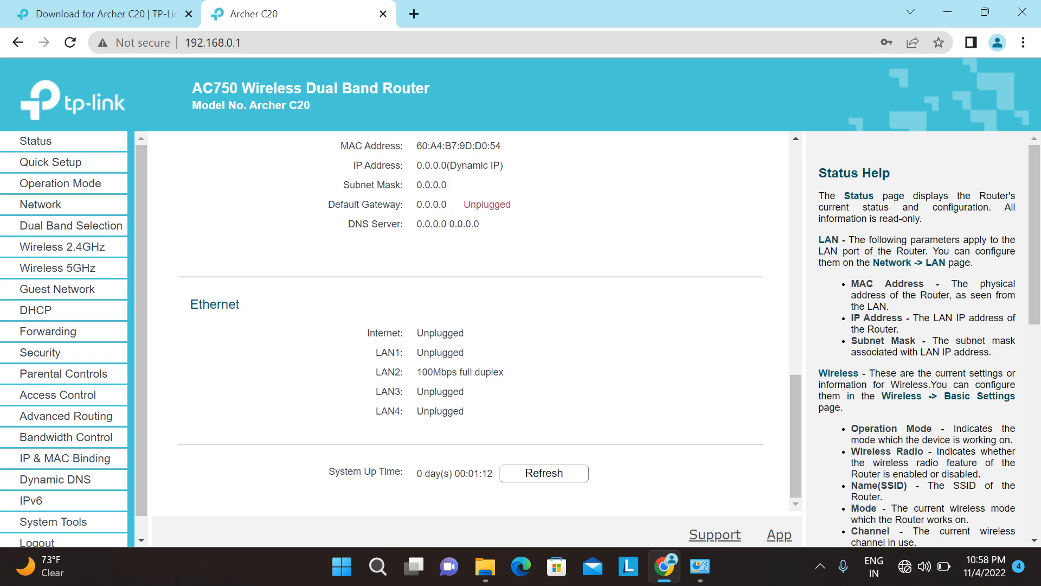
pyautogui.scroll(13, 470, 320)
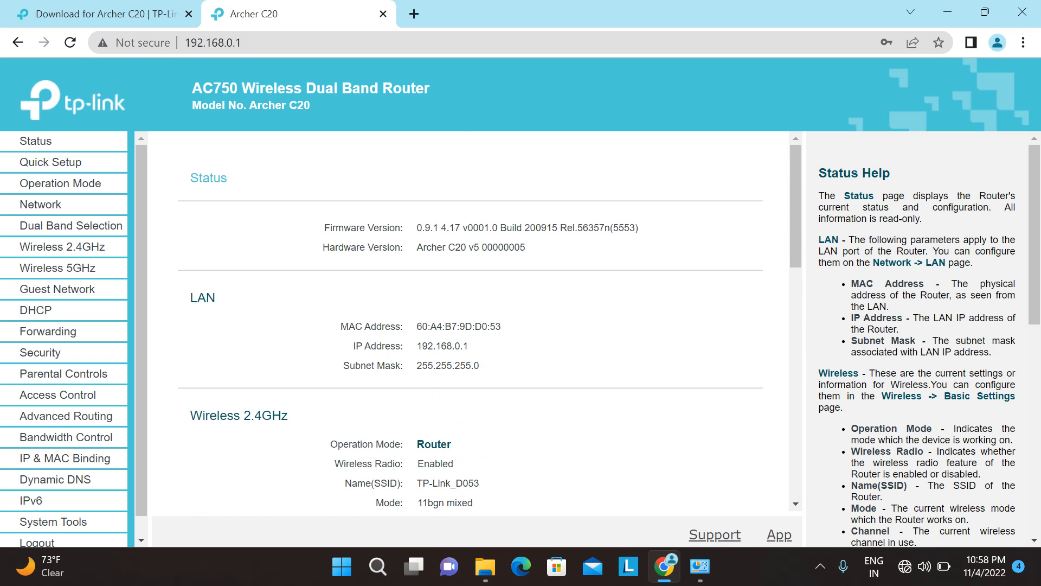
pyautogui.scroll(-3, 470, 320)
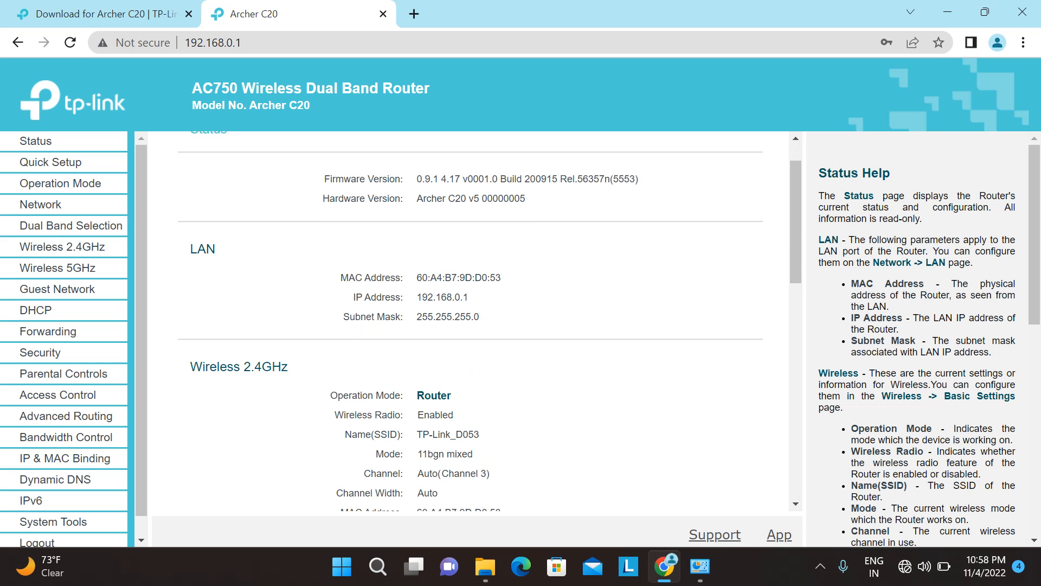
pyautogui.scroll(3, 470, 319)
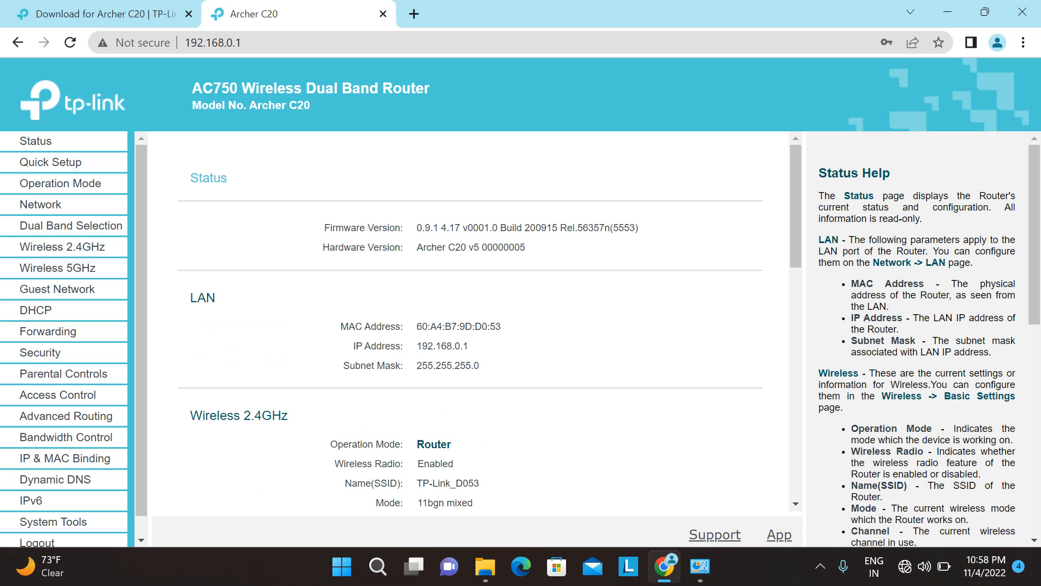
pyautogui.click(106, 14)
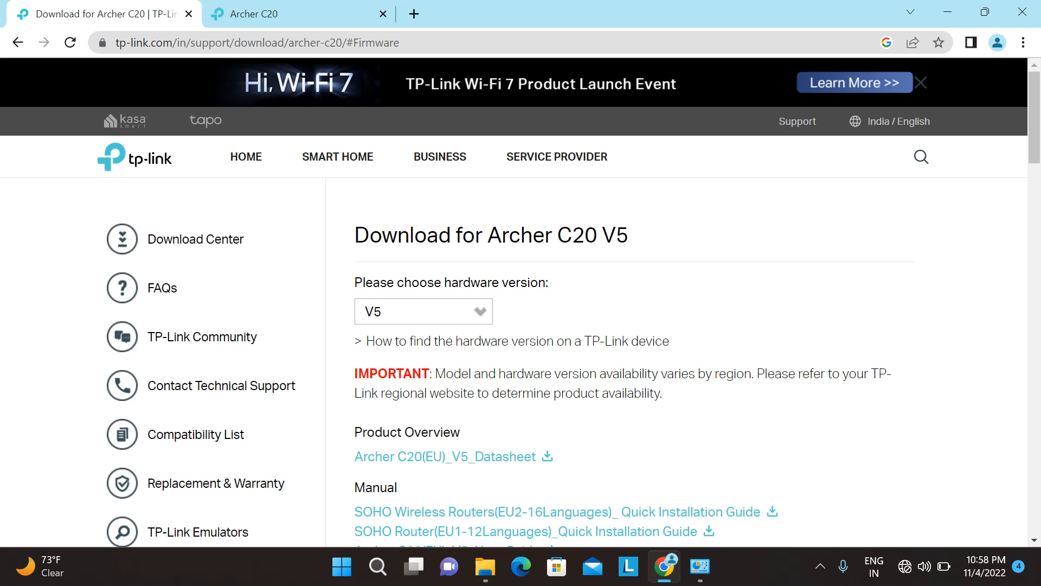
pyautogui.click(299, 14)
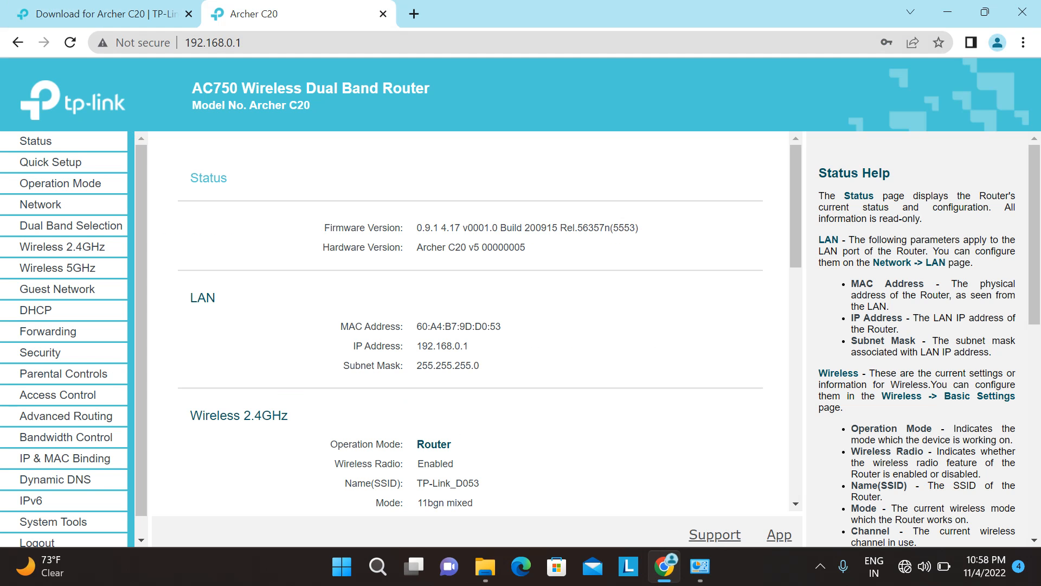
pyautogui.scroll(-3, 470, 321)
pyautogui.scroll(3, 470, 321)
pyautogui.click(819, 566)
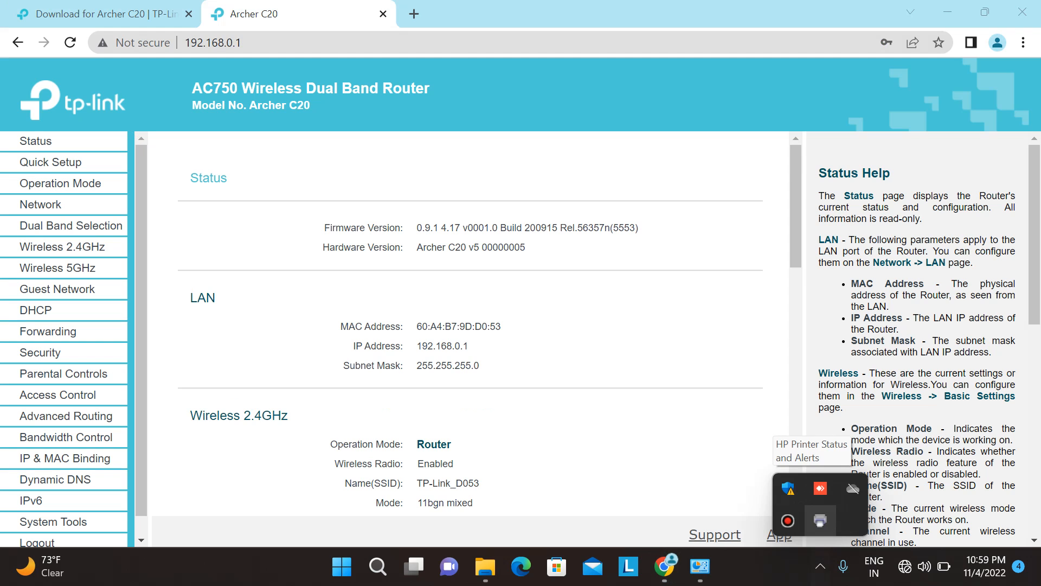